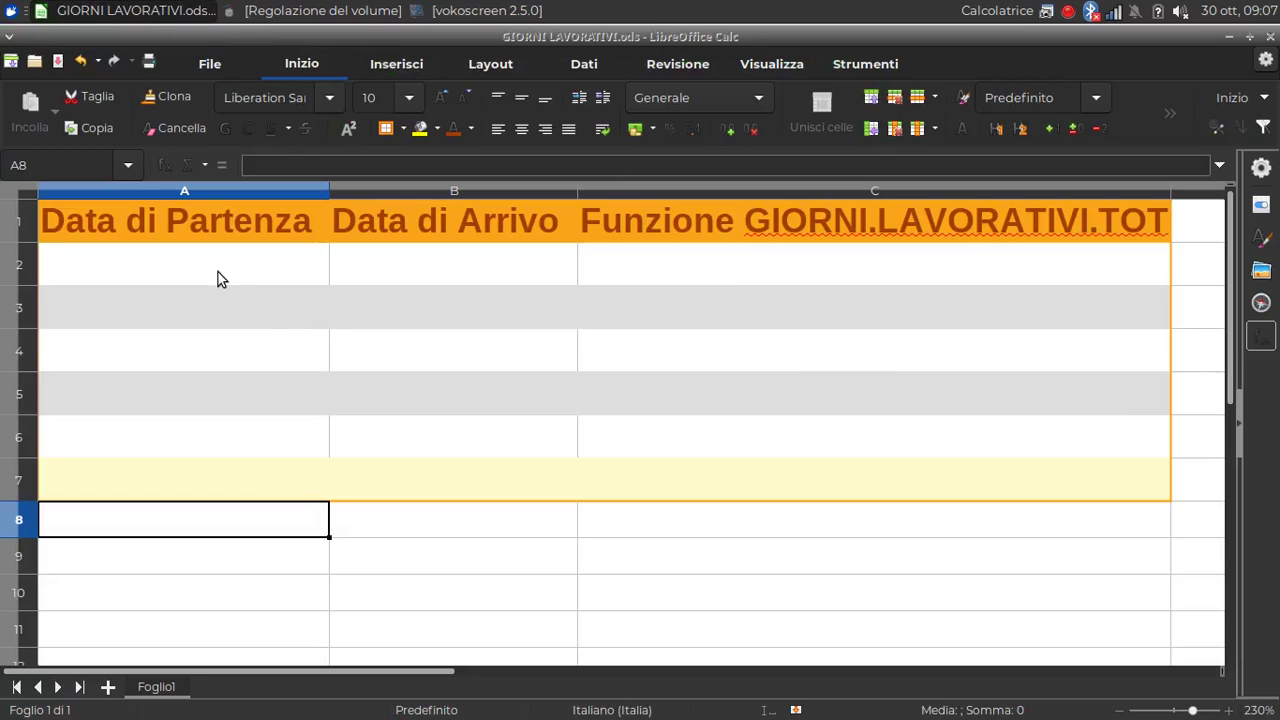
Enter 4 aprile 2019 in A2 and the formula =oggi() in B2
click(218, 268)
text(4 aprile 2019)
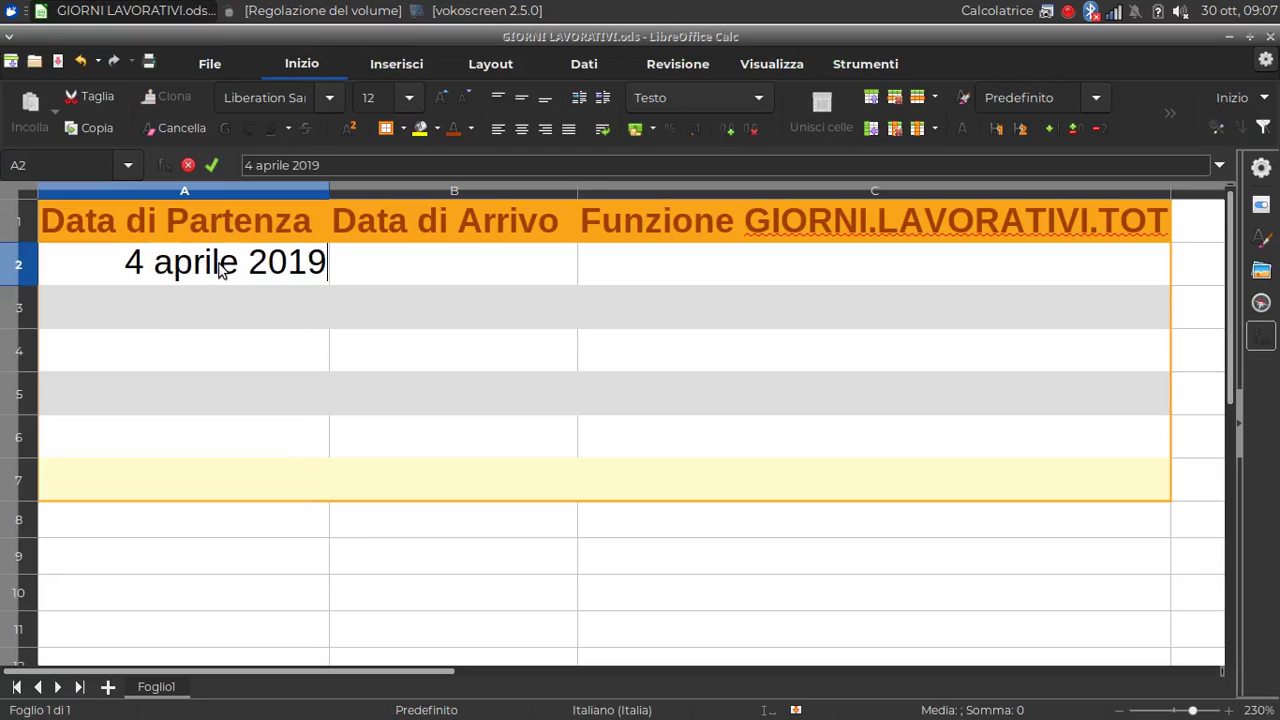
click(432, 276)
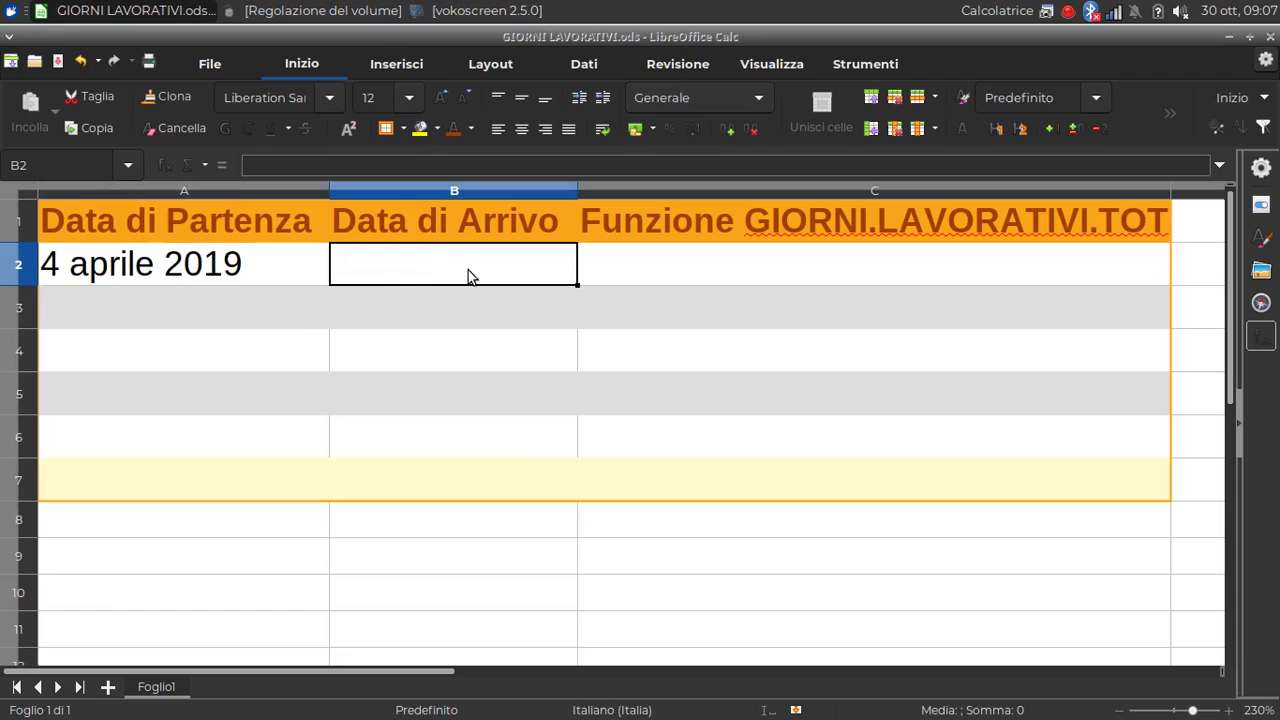
text(=oggi())
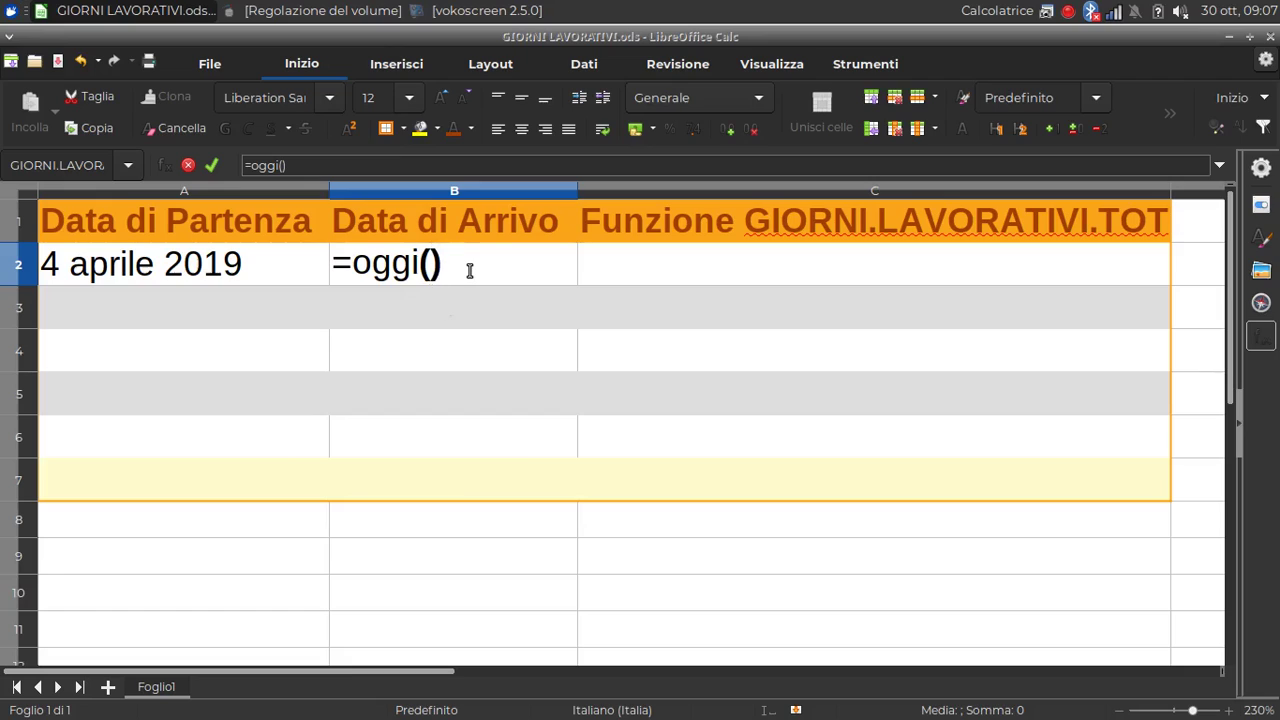
key(Return)
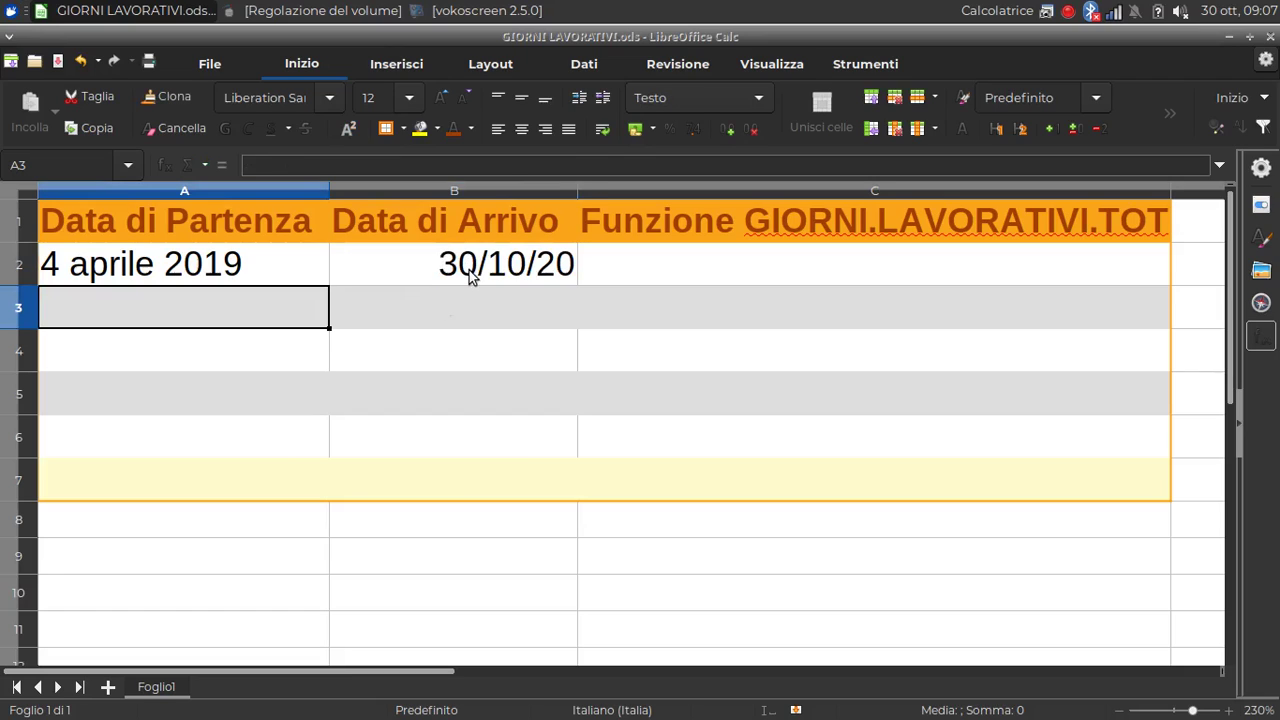
Check the entries in B2 and A2, with B2 showing 30/10/20
click(470, 278)
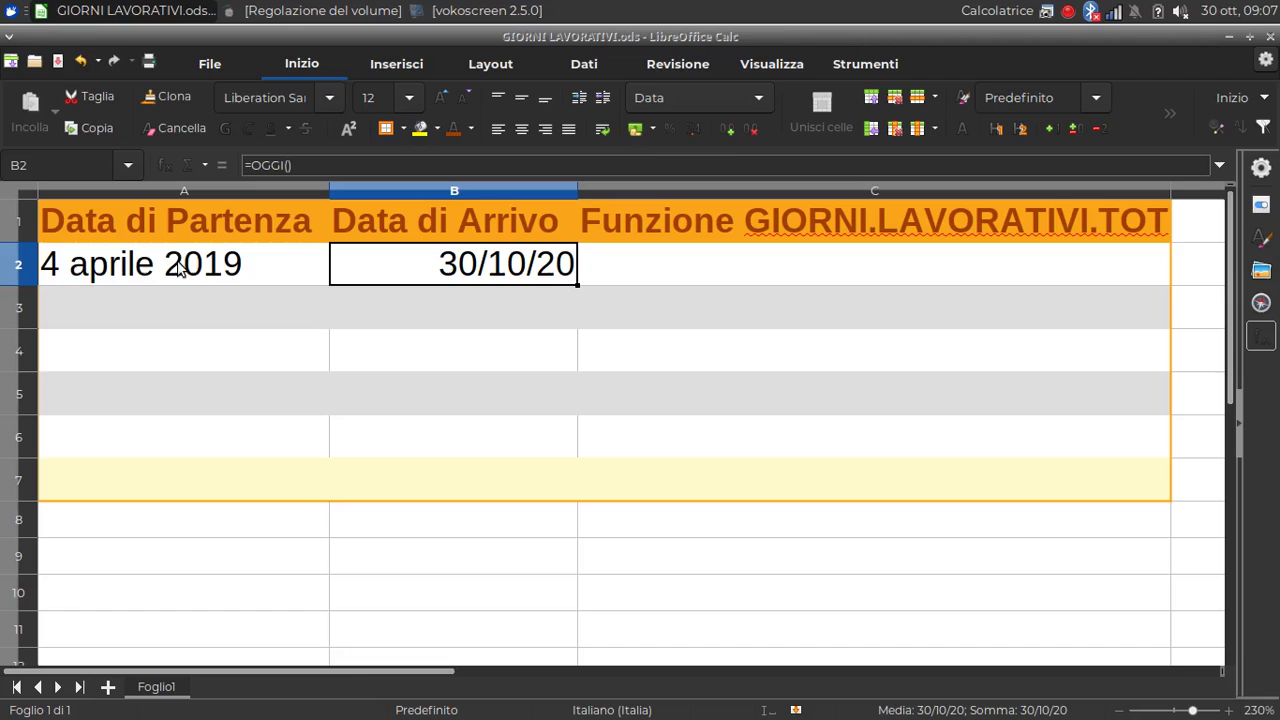
click(180, 268)
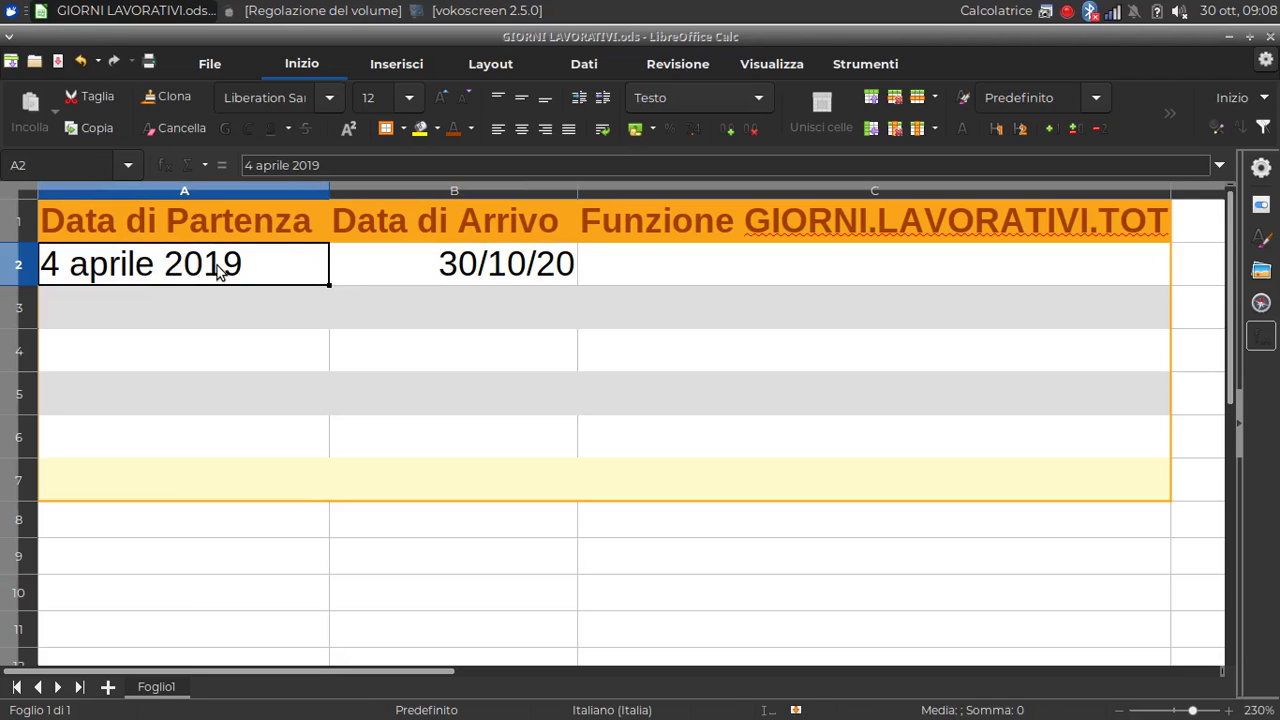
click(520, 274)
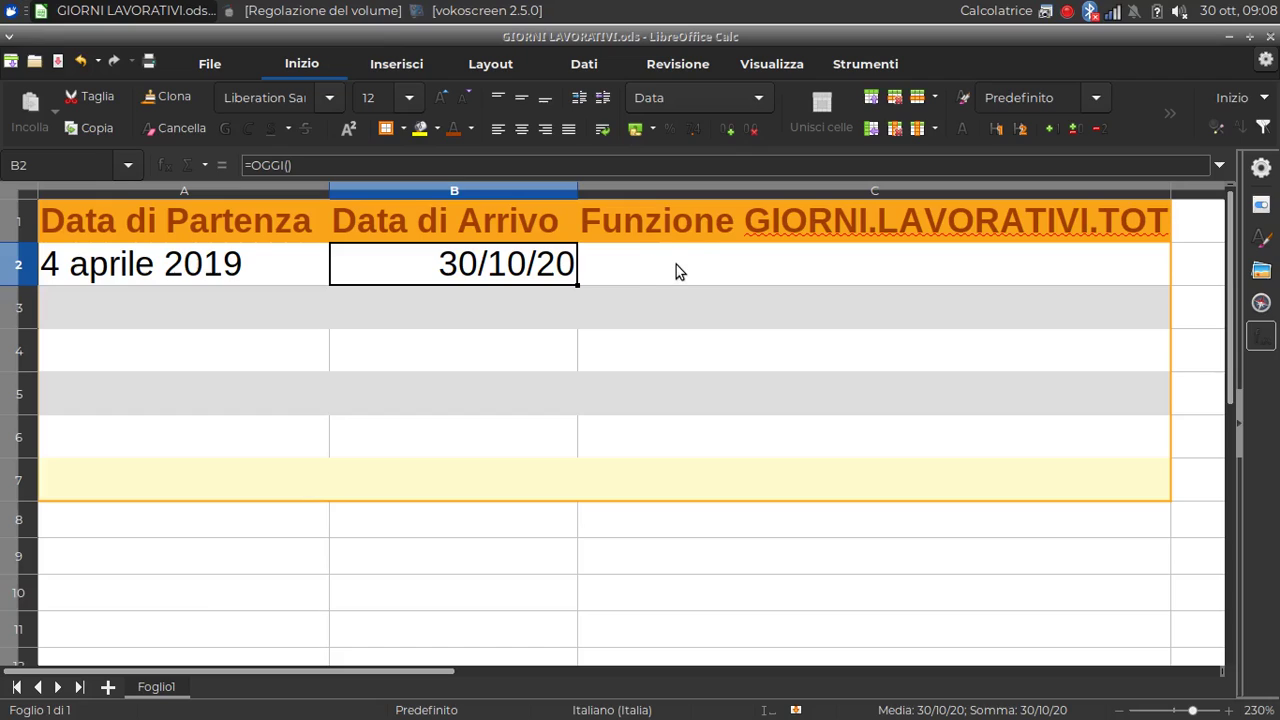
Type =giorni.lavorativi.tot(A2;B2; into C2, picking A2 and B2 as the date arguments
click(823, 266)
text(=)
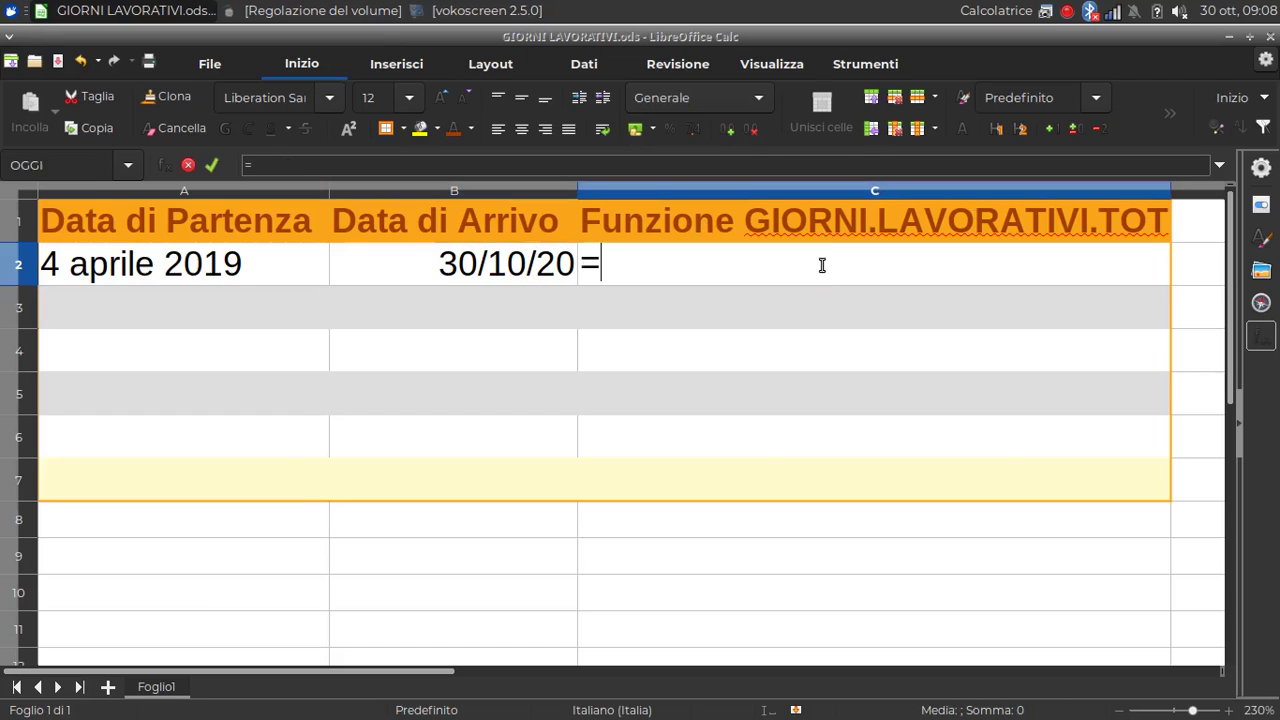
text(giorni)
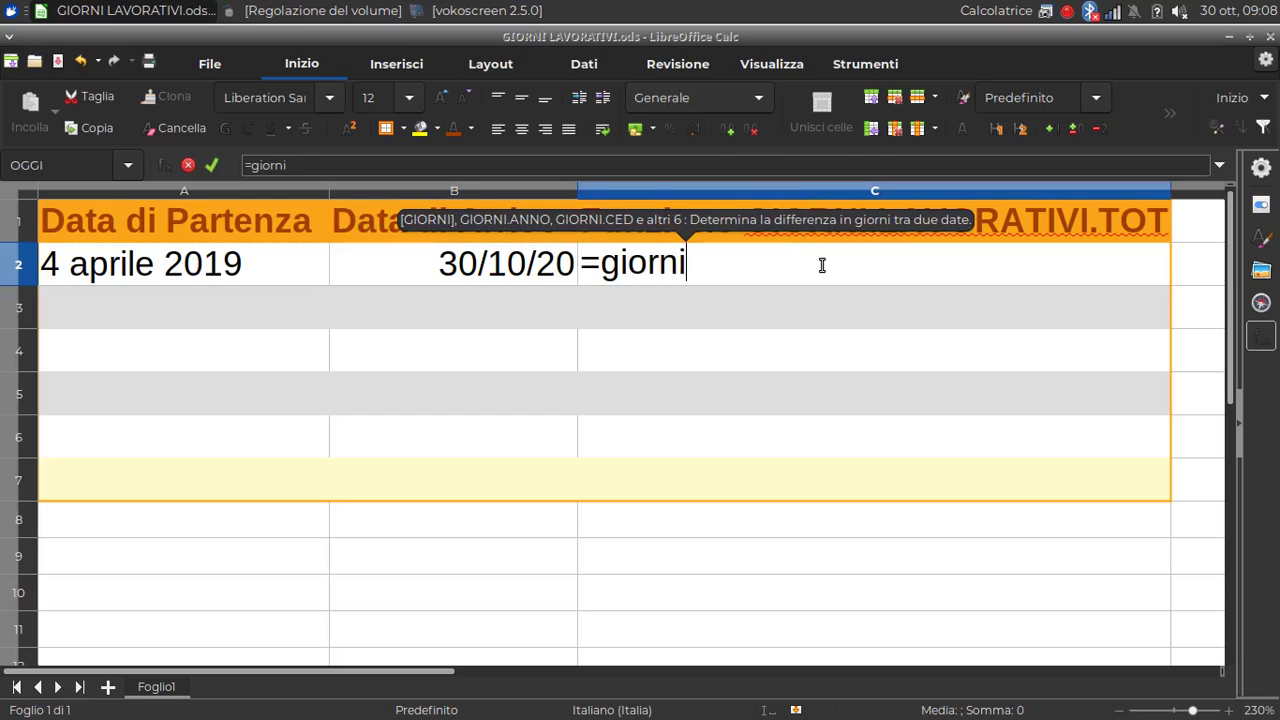
text(.lavo)
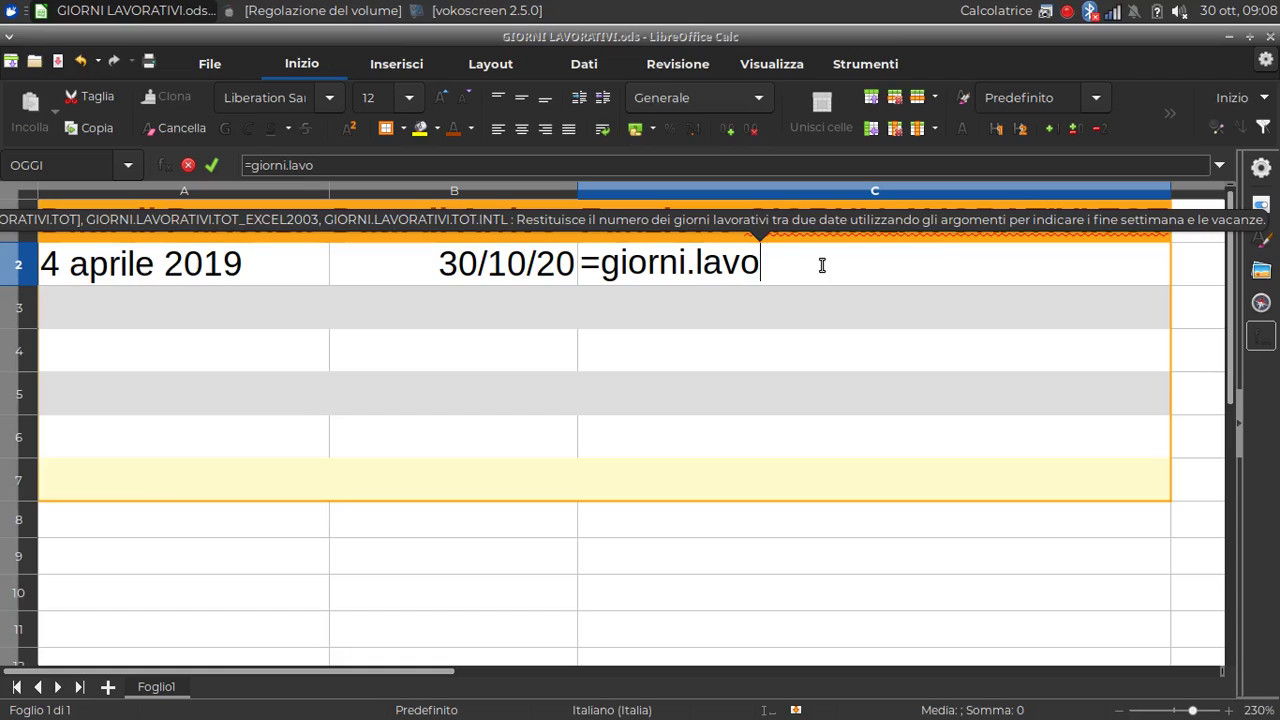
text(rativi.tot)
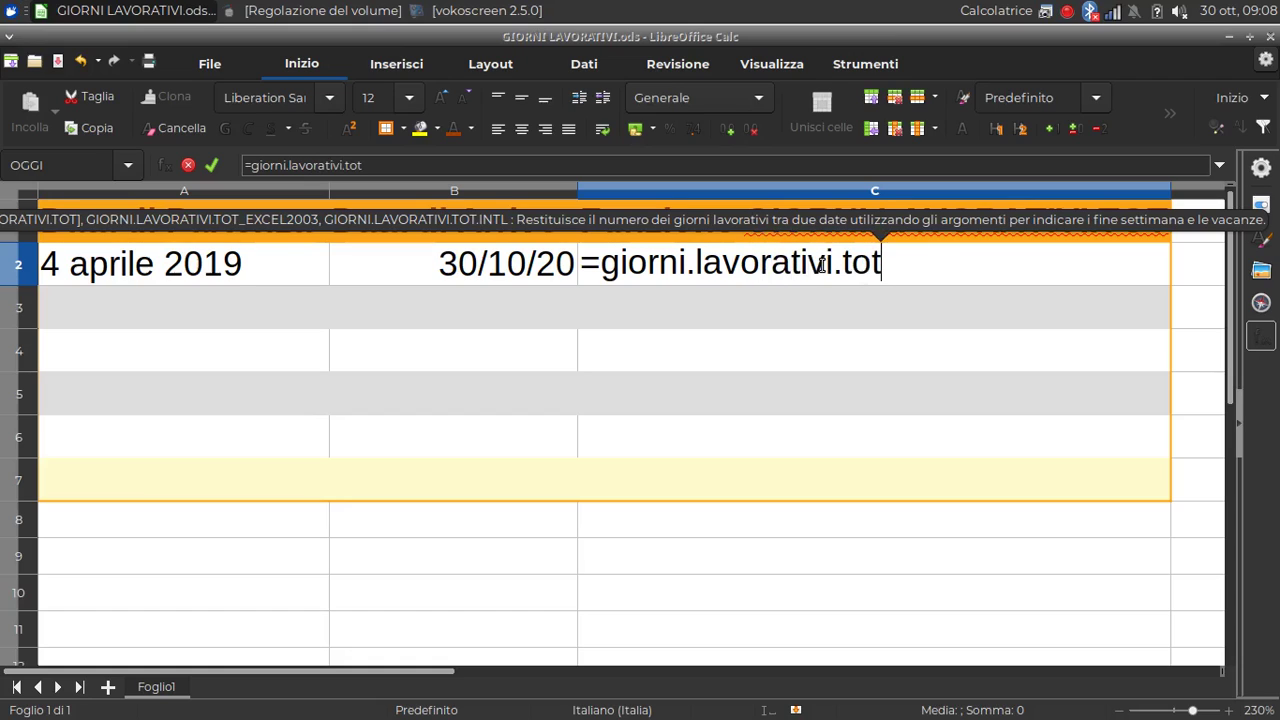
text(()
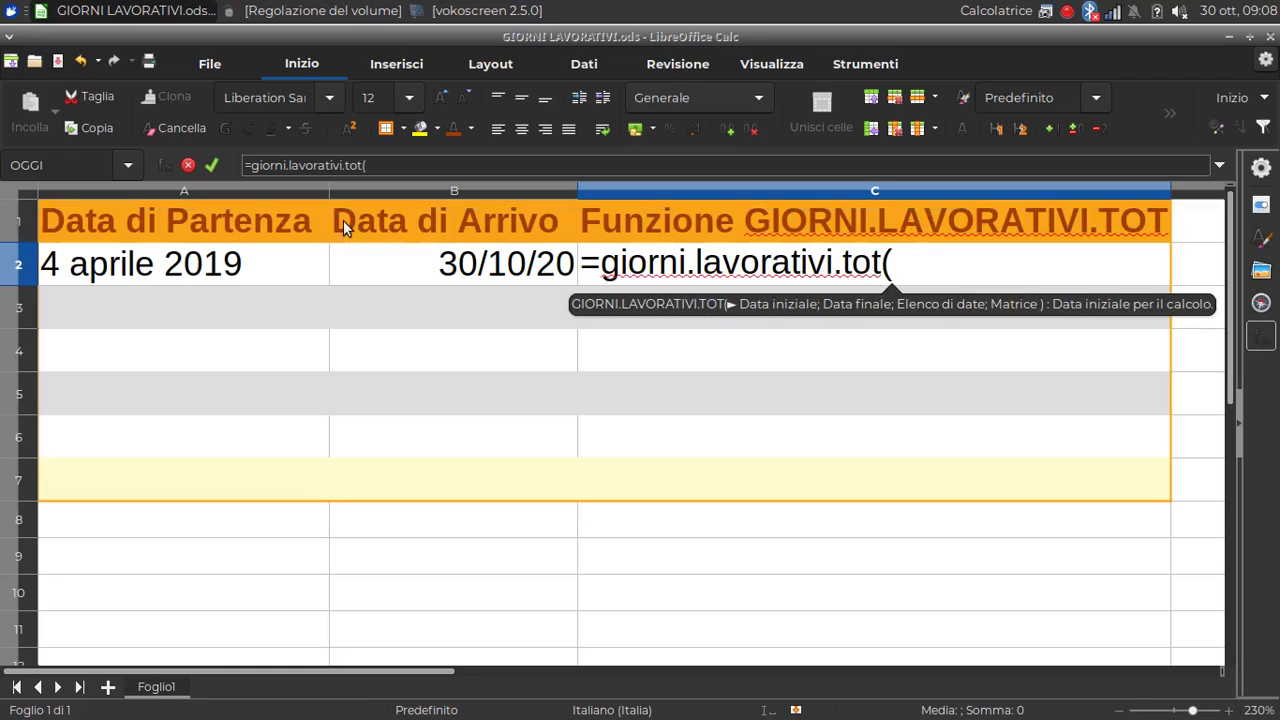
click(222, 270)
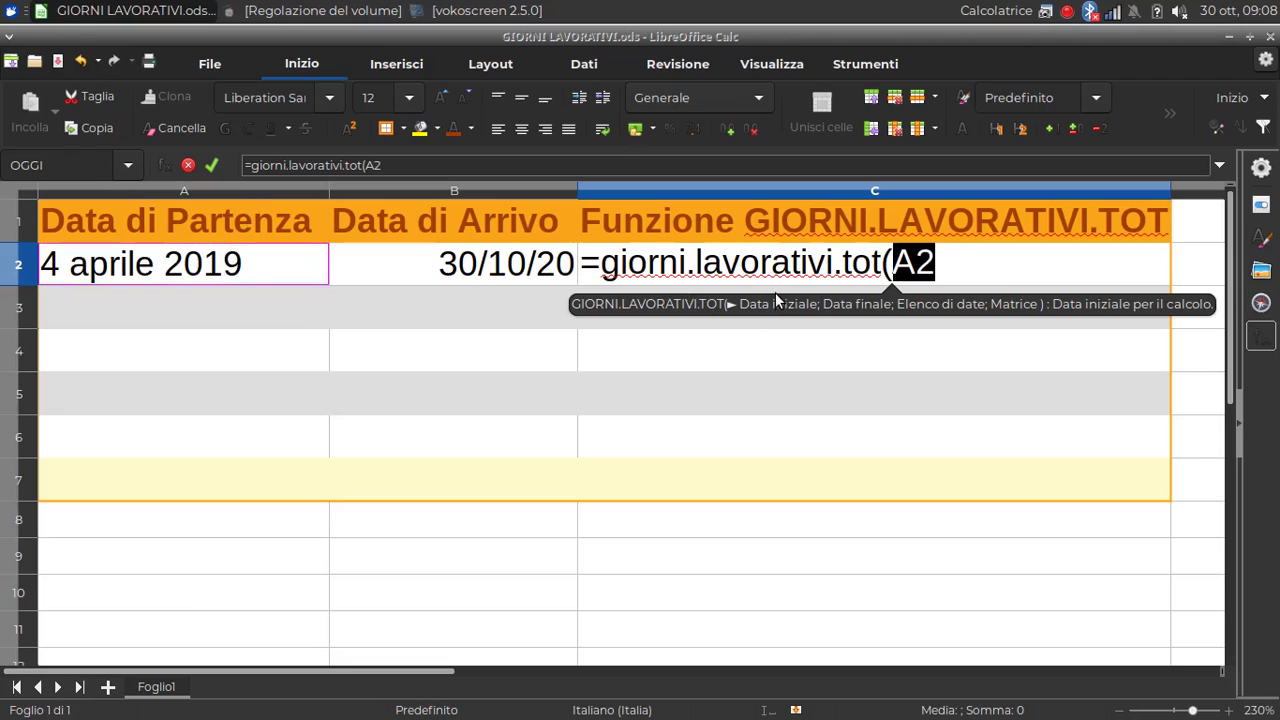
text(;)
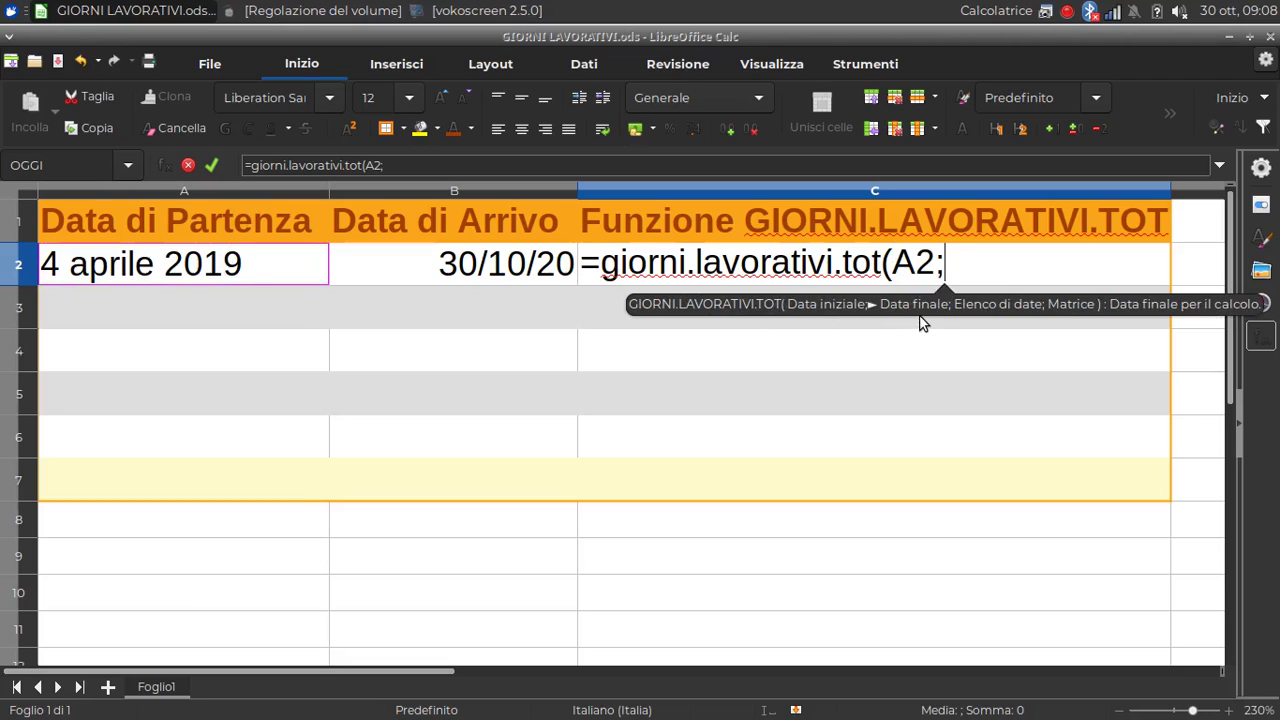
click(491, 276)
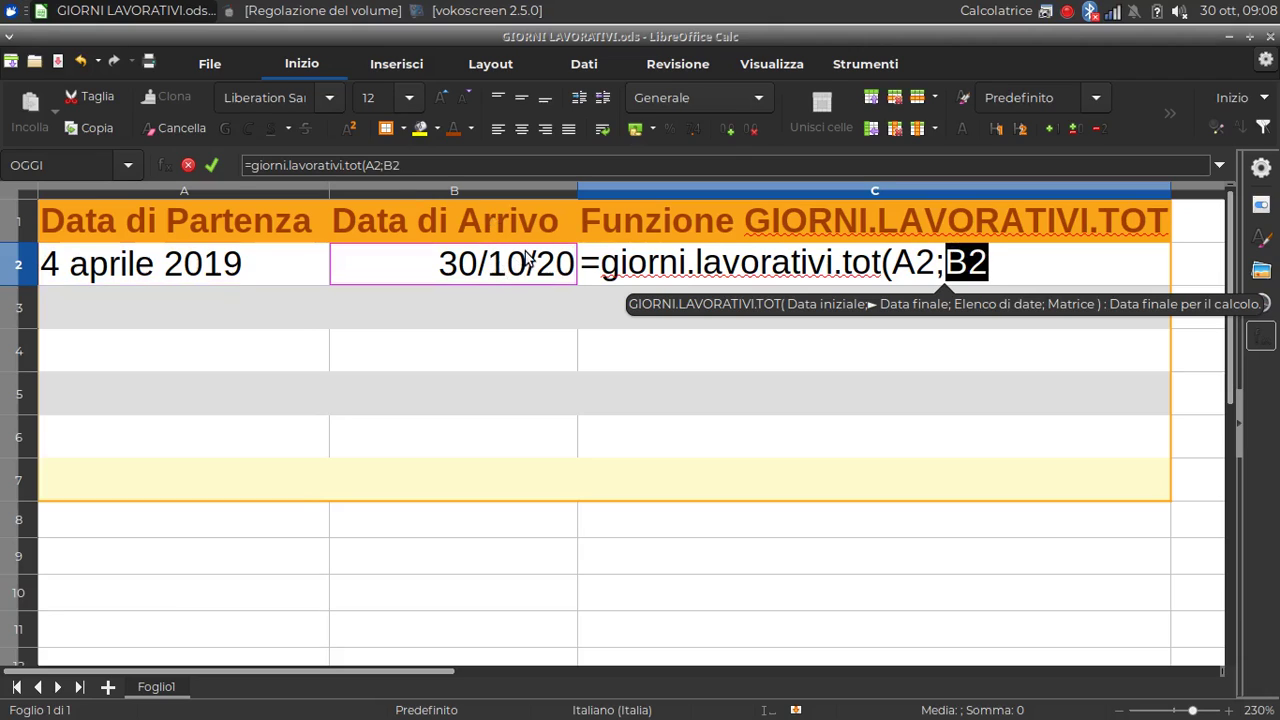
text(;)
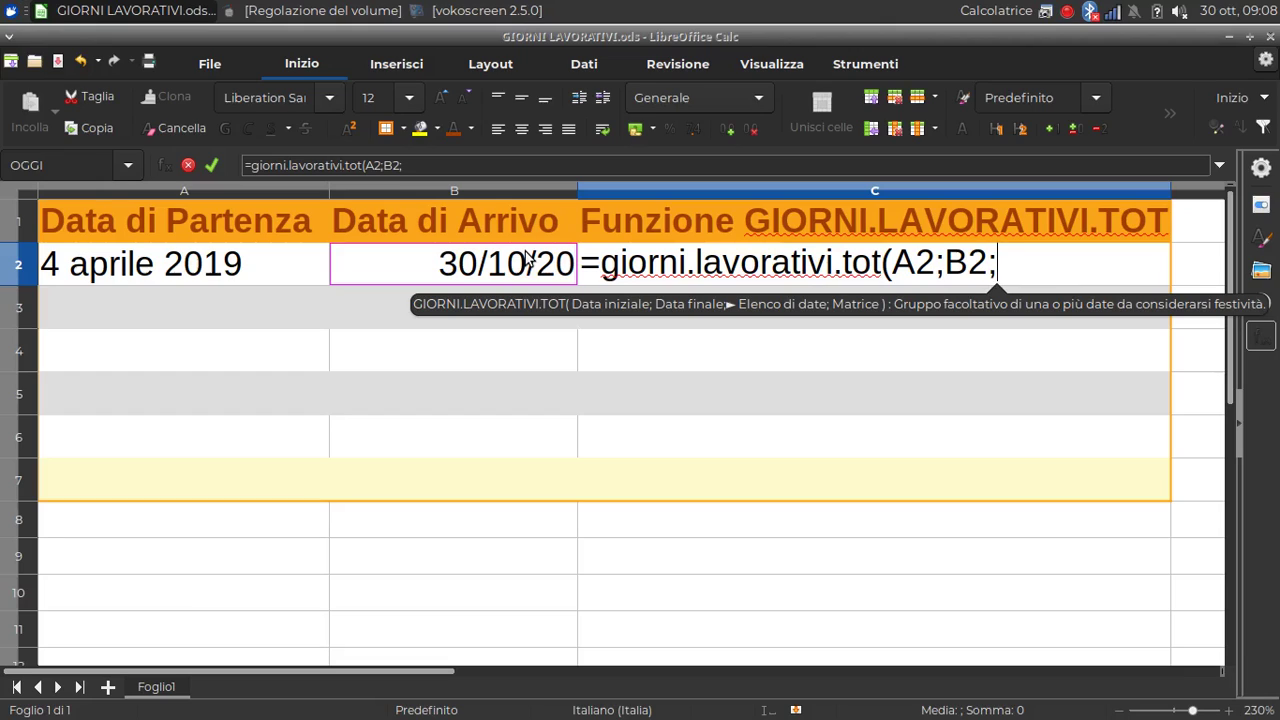
Close C2 as =GIORNI.LAVORATIVI.TOT(A2;B2;11) after fixing the weekend code, returning 412
text(00)
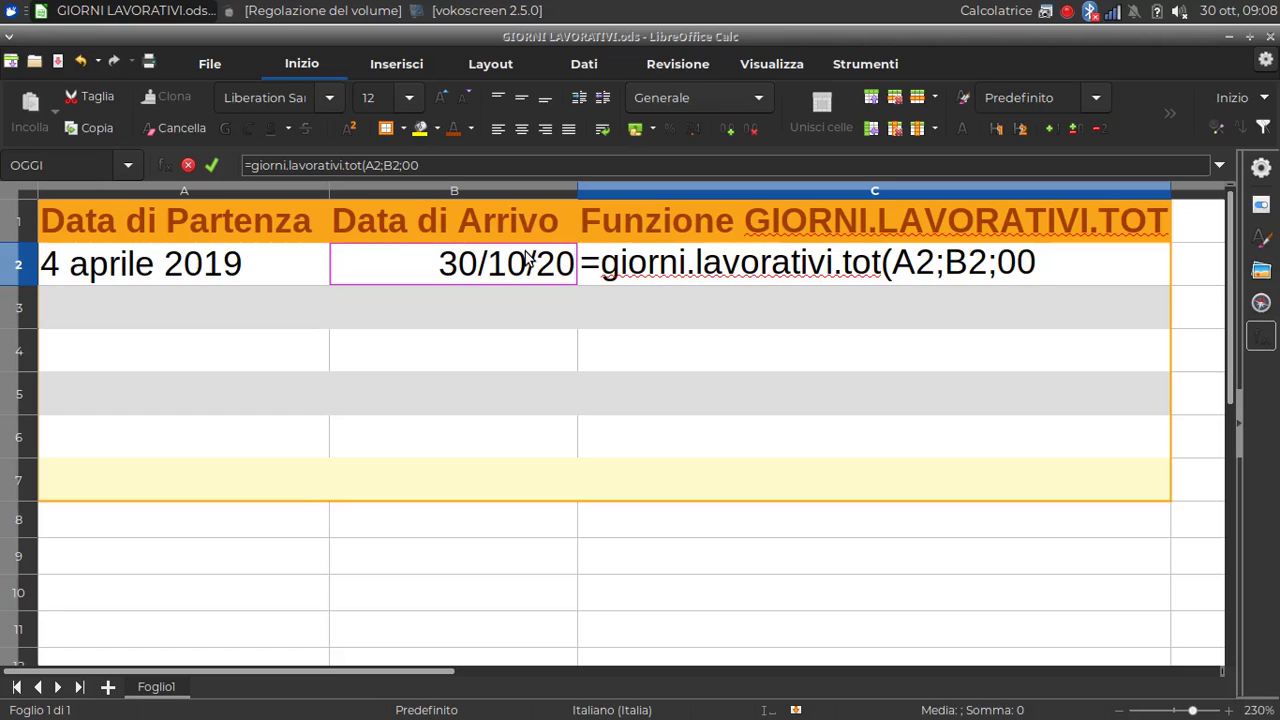
text(00)
text(011)
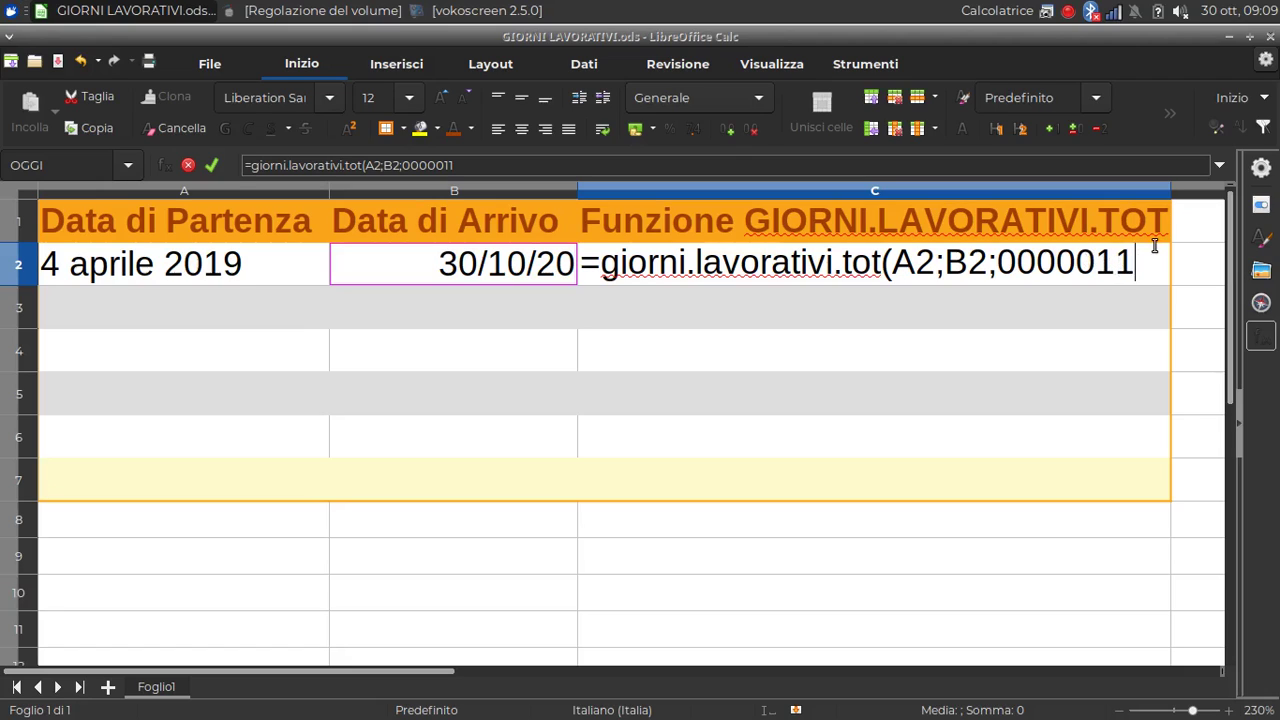
key(BackSpace)
key(BackSpace)
text(01)
key(BackSpace)
text(11)
text())
key(Return)
Review C2's formula in the input line and re-confirm it unchanged at 412
click(1103, 270)
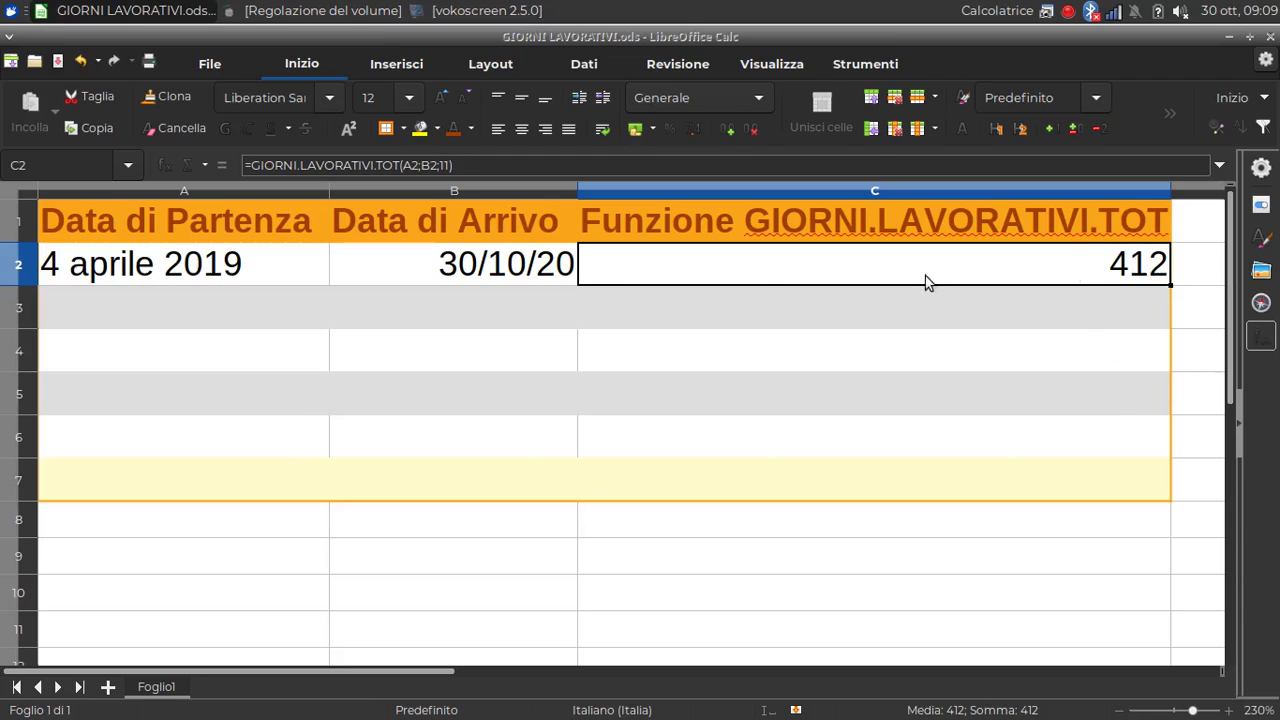
click(446, 165)
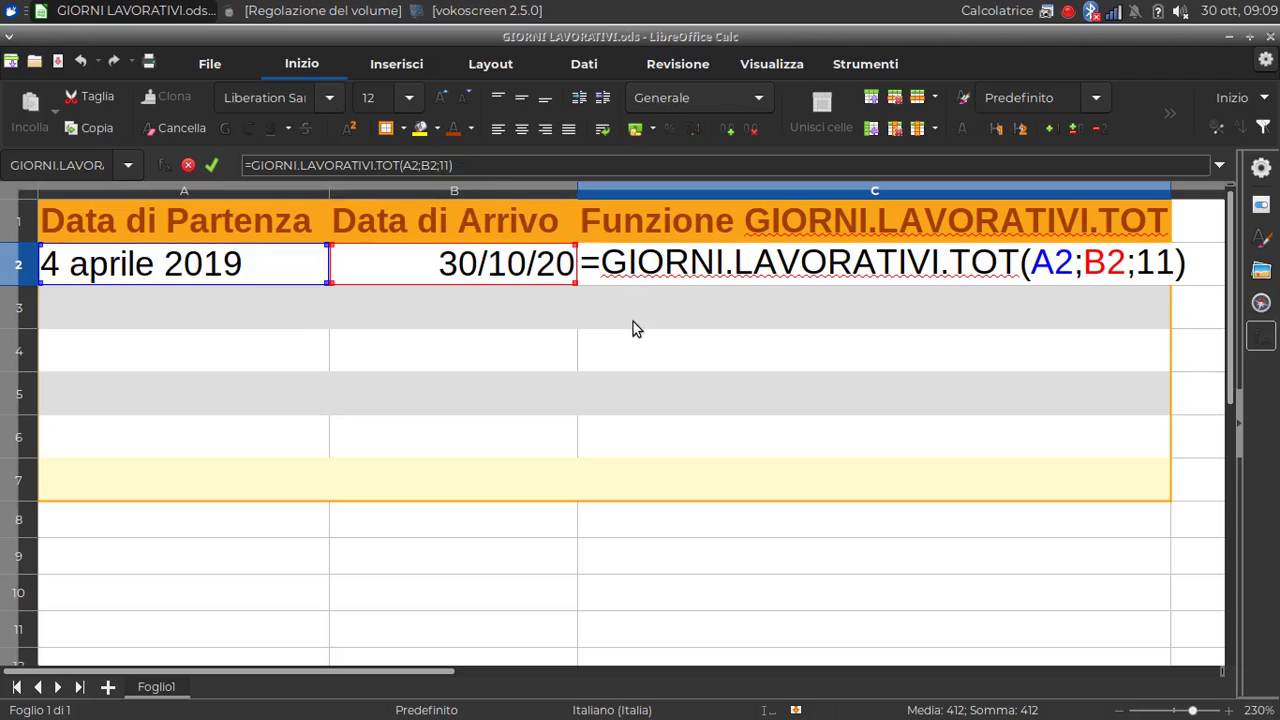
key(Return)
click(230, 274)
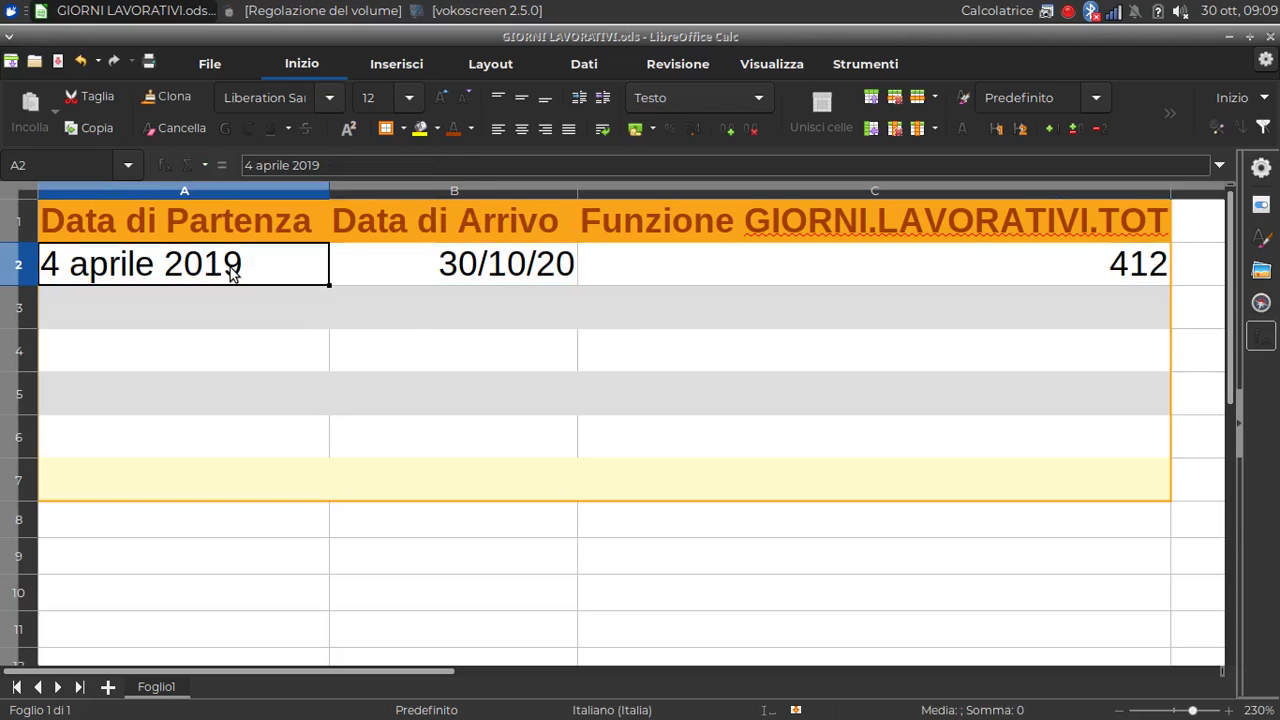
Change the start date in A2 to 1 ottobre 2020
text(1 ottobre 2010)
key(BackSpace)
key(BackSpace)
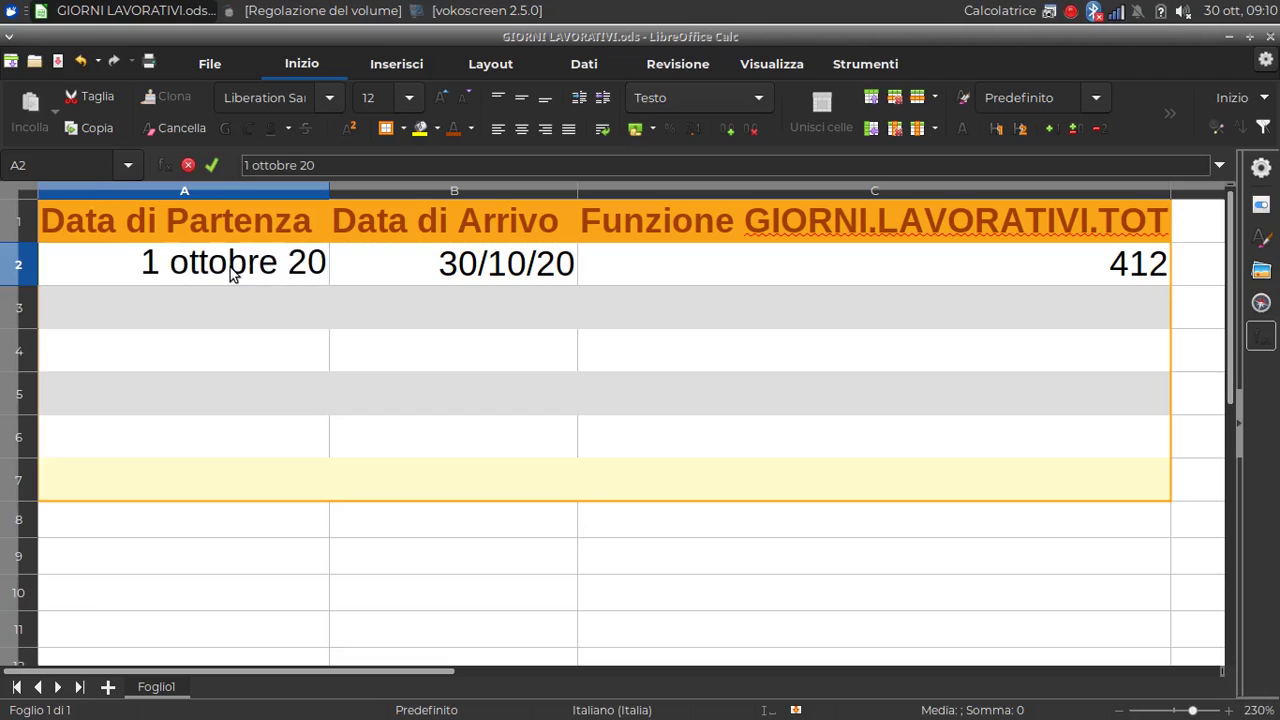
text(20)
key(Return)
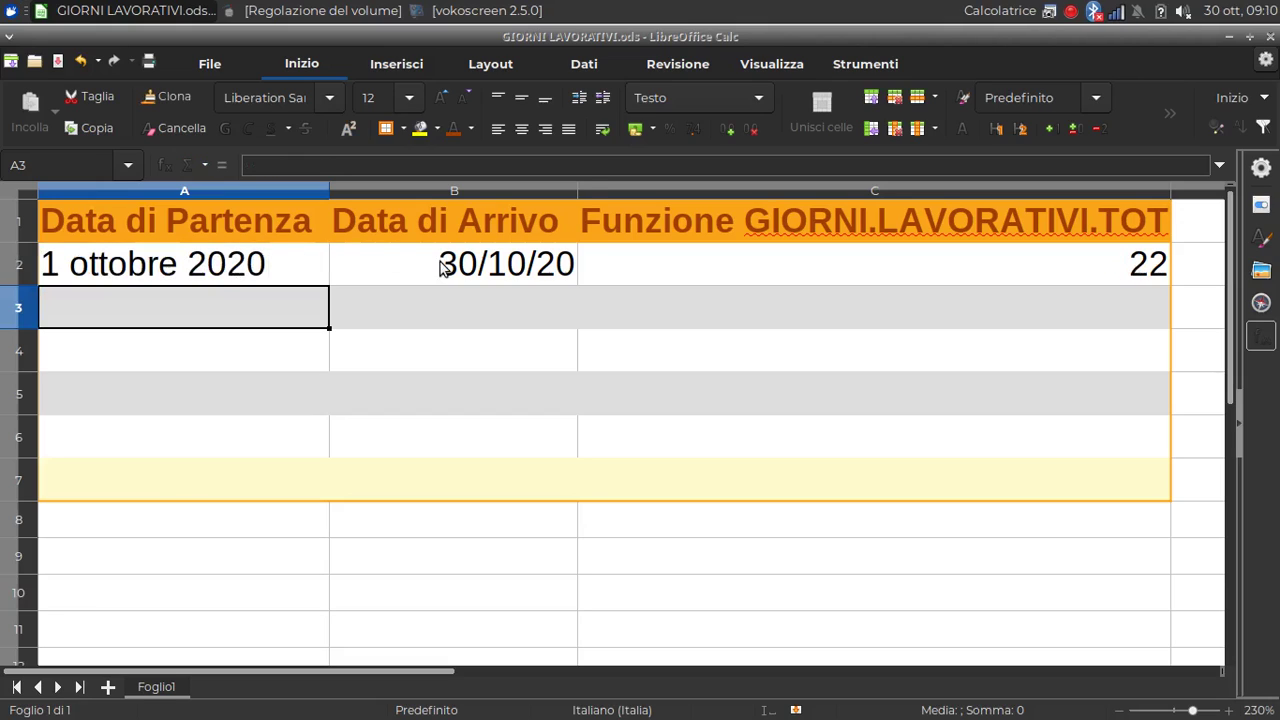
Set the end date in B2 to 31/10/2020, making C2 show 22 working days
click(446, 265)
text(31)
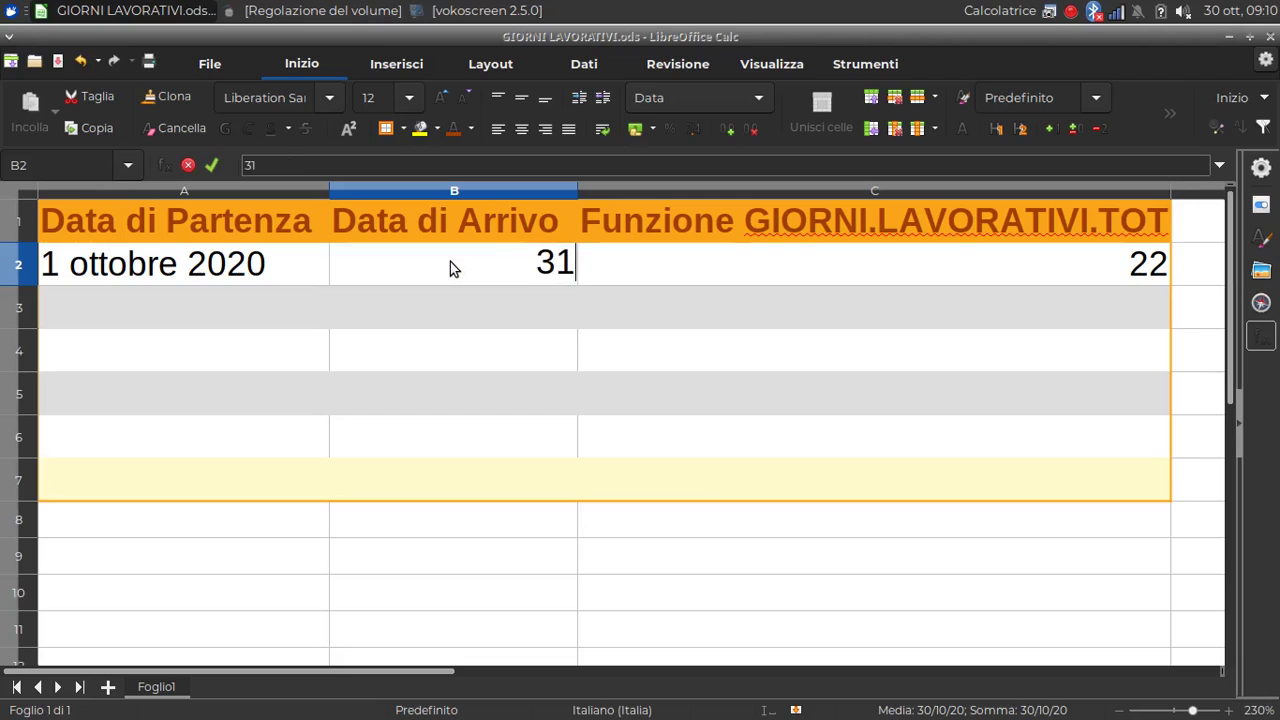
text(/10)
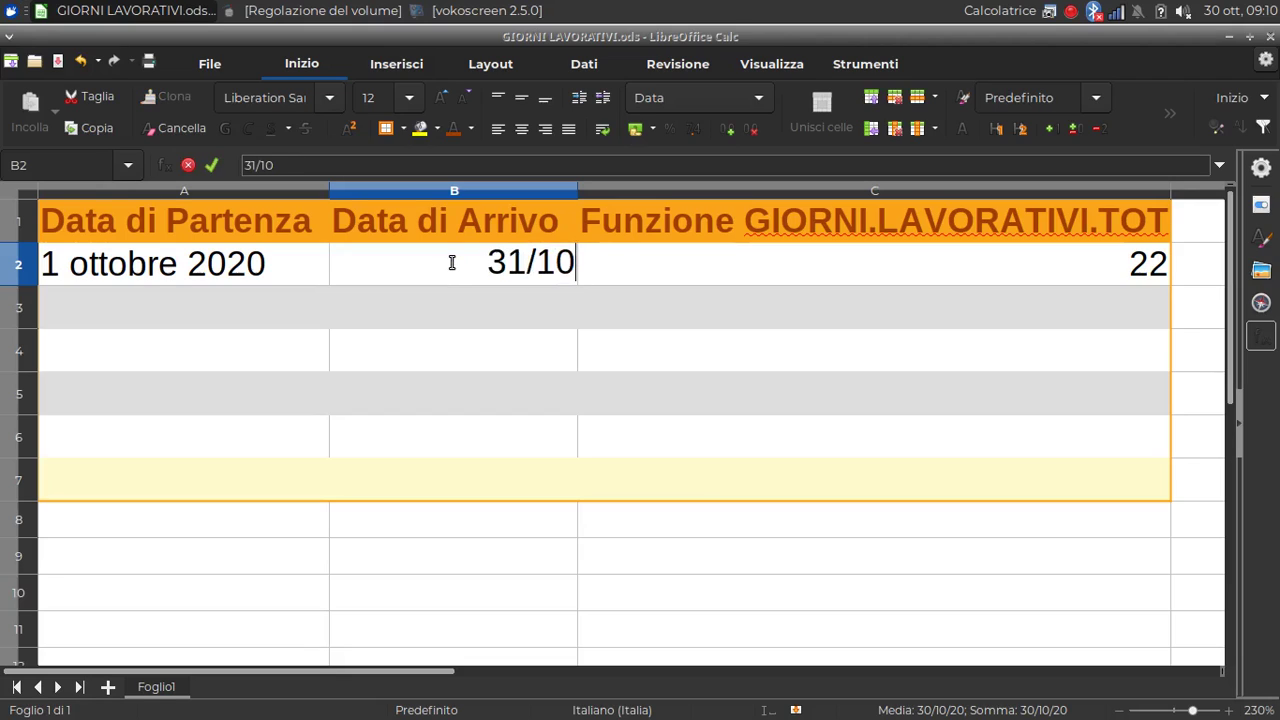
text(/2020)
key(Return)
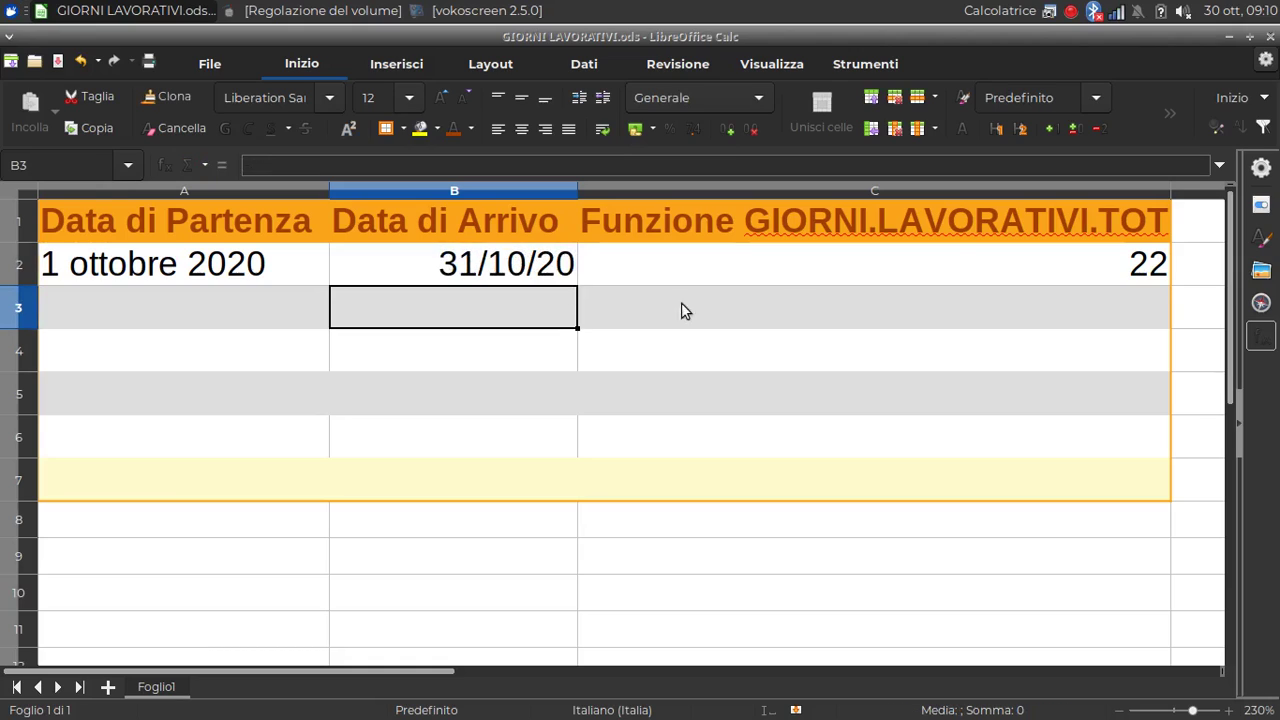
click(799, 268)
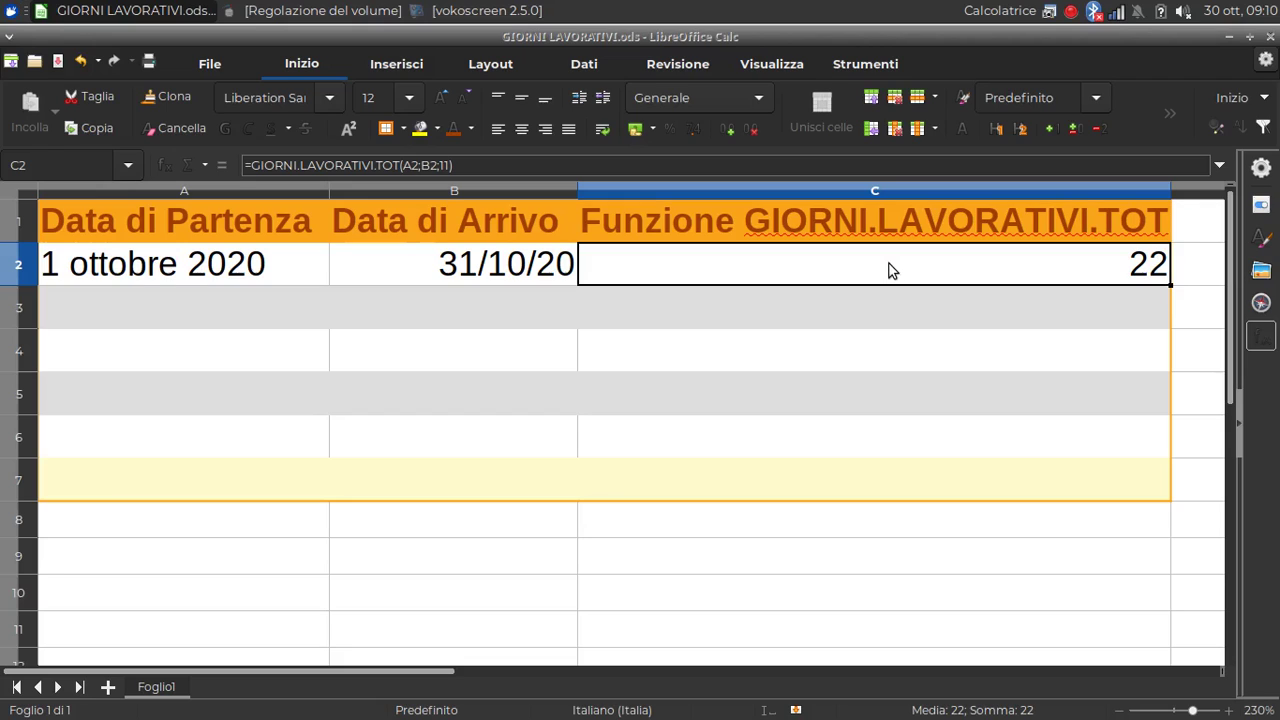
text(=giorni)
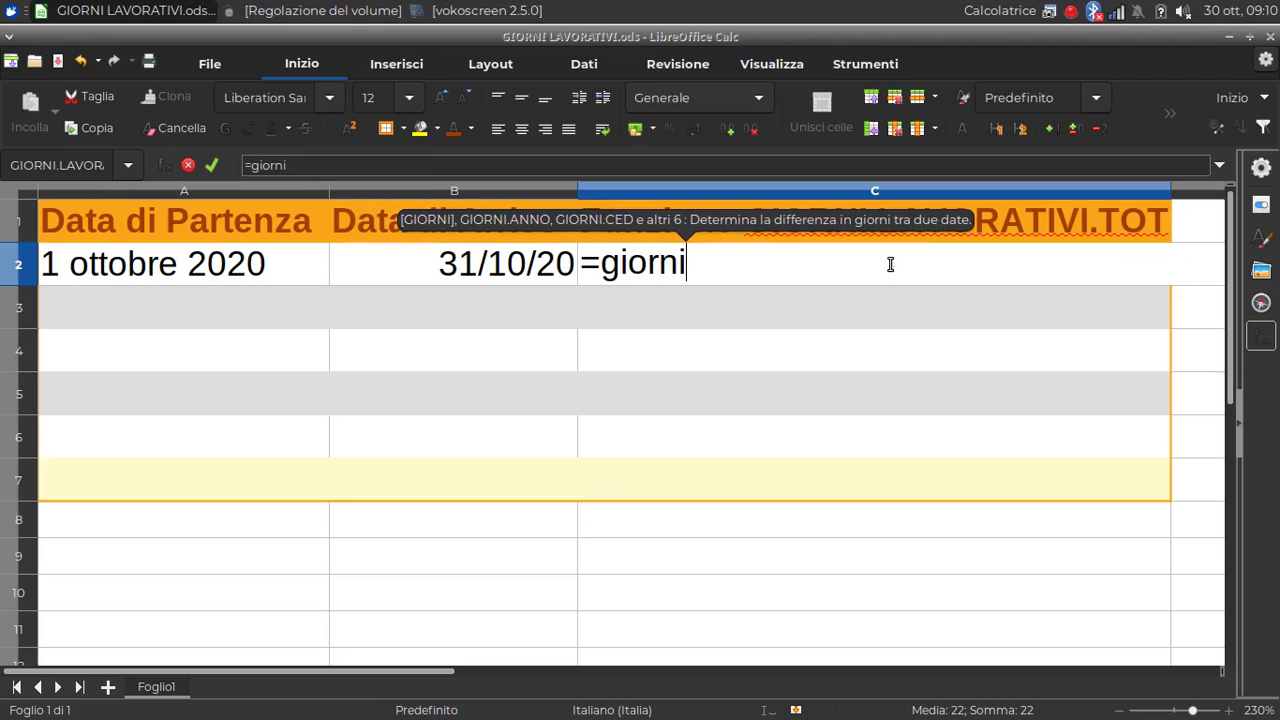
text(.lavorativi.tot)
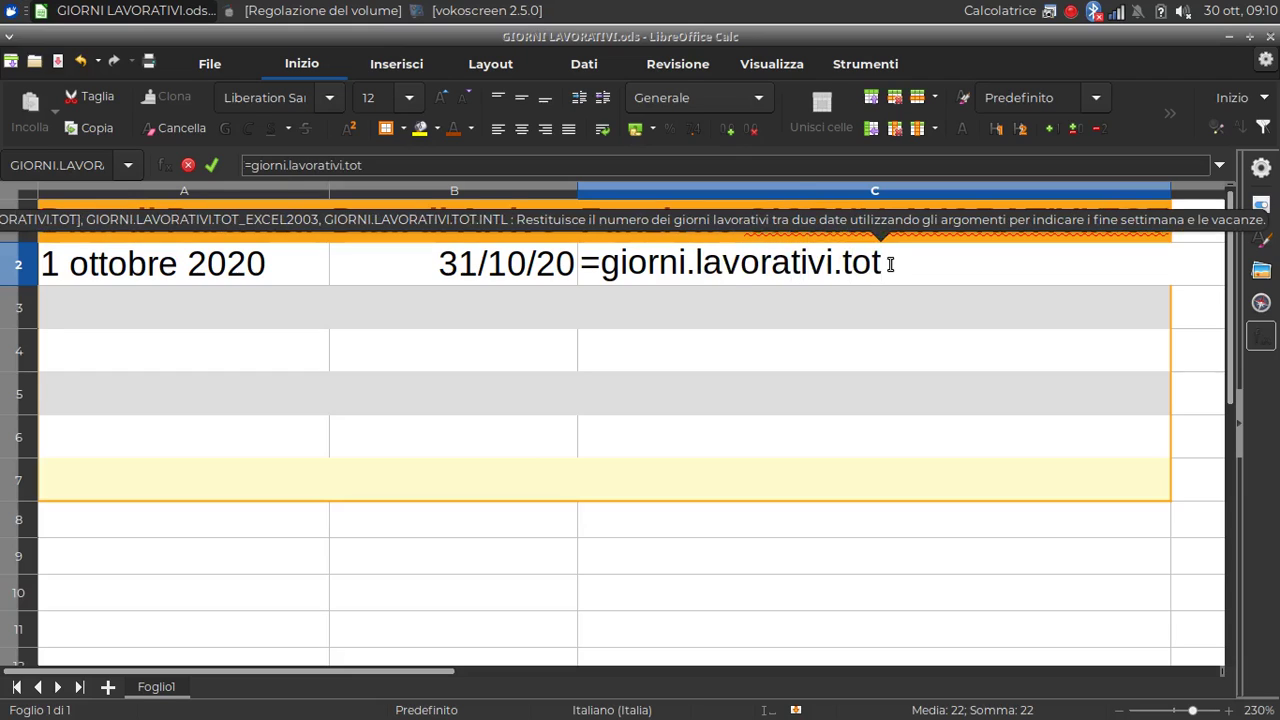
text(()
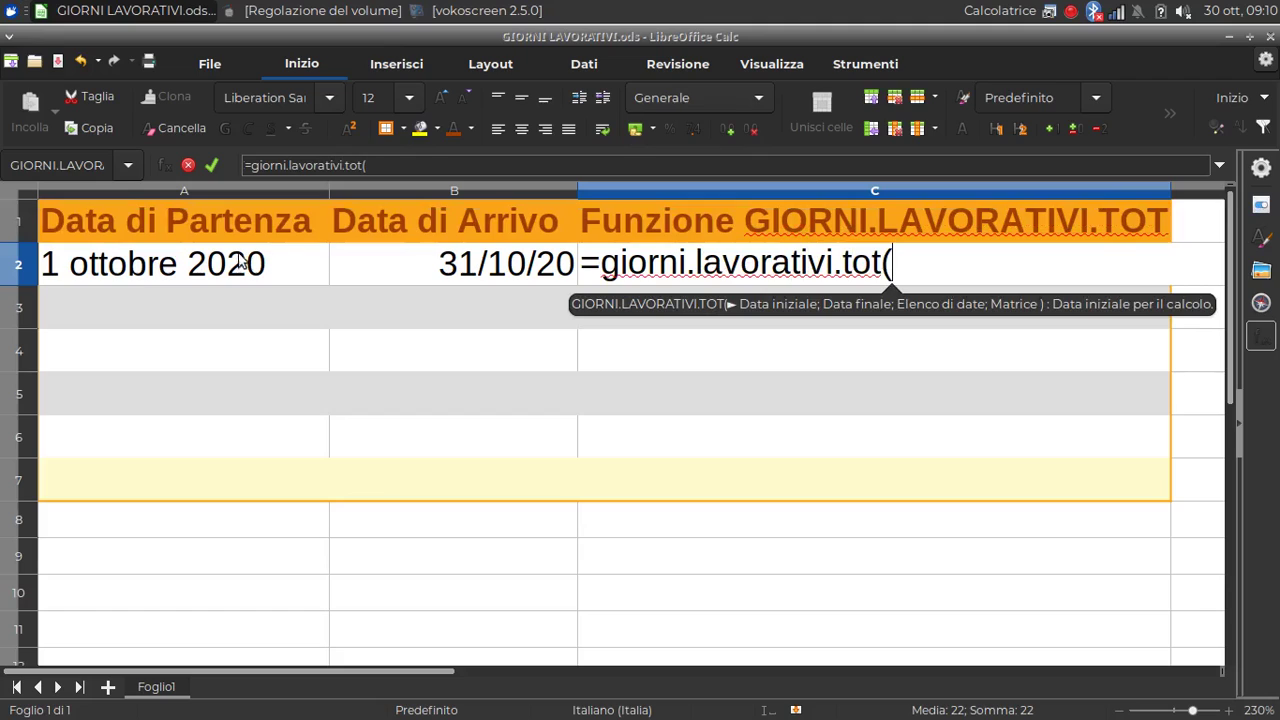
click(235, 265)
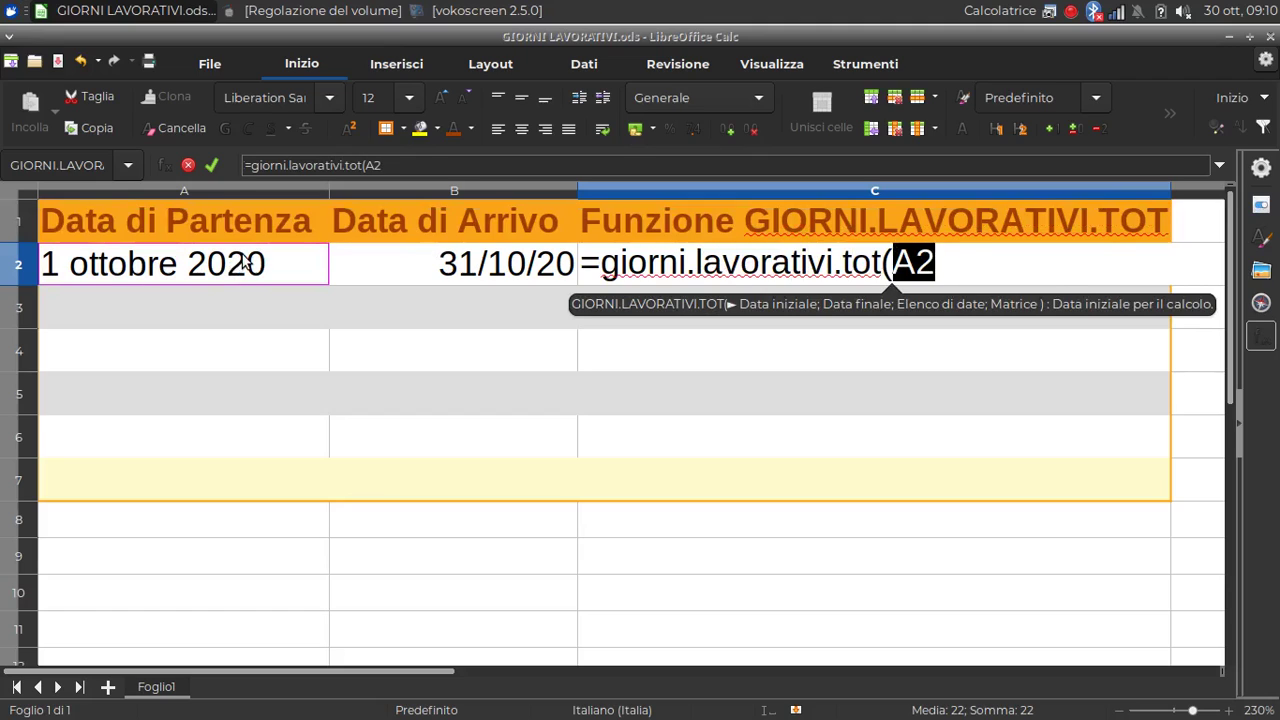
text(;)
click(430, 253)
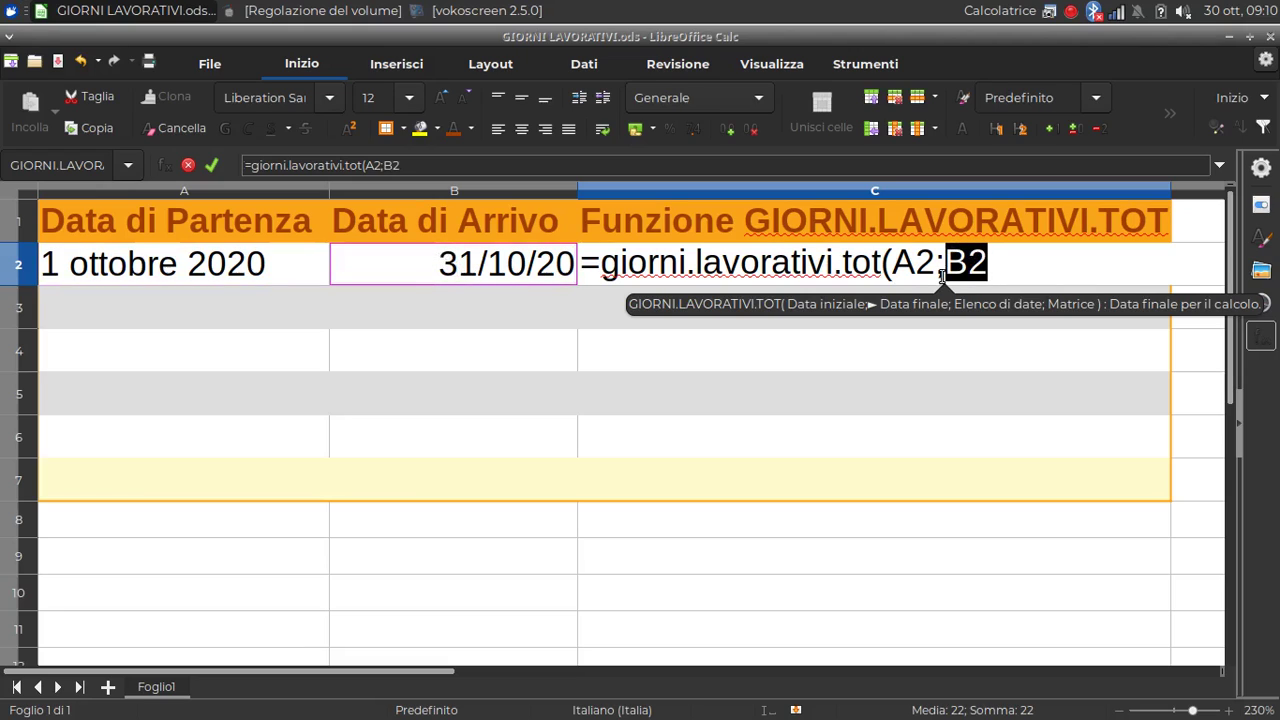
text(;)
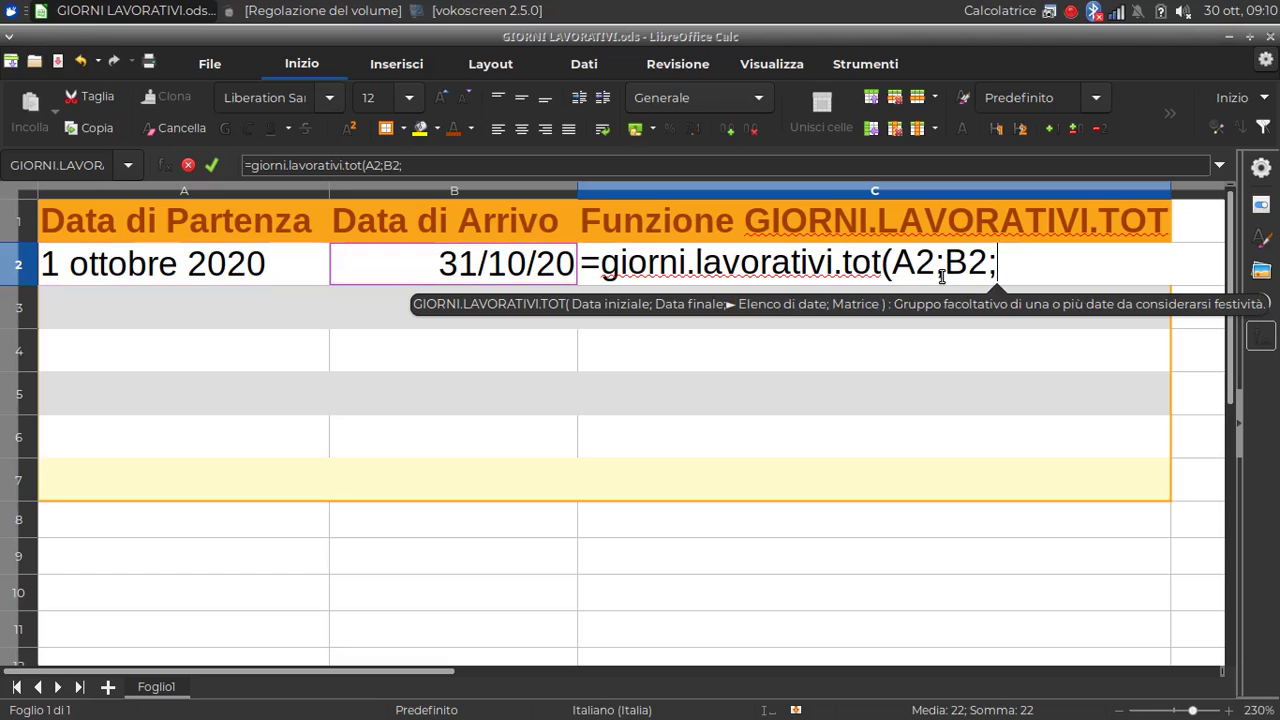
text(0)
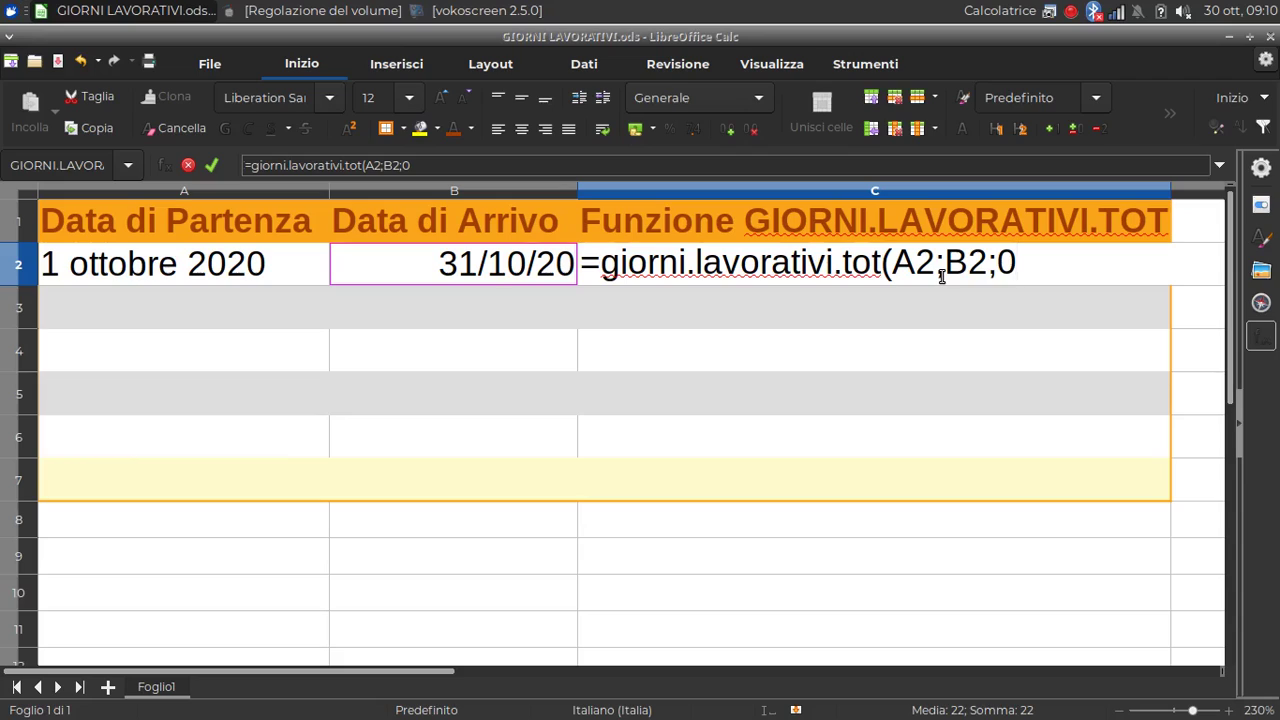
text(0)
text(0)
text(0)
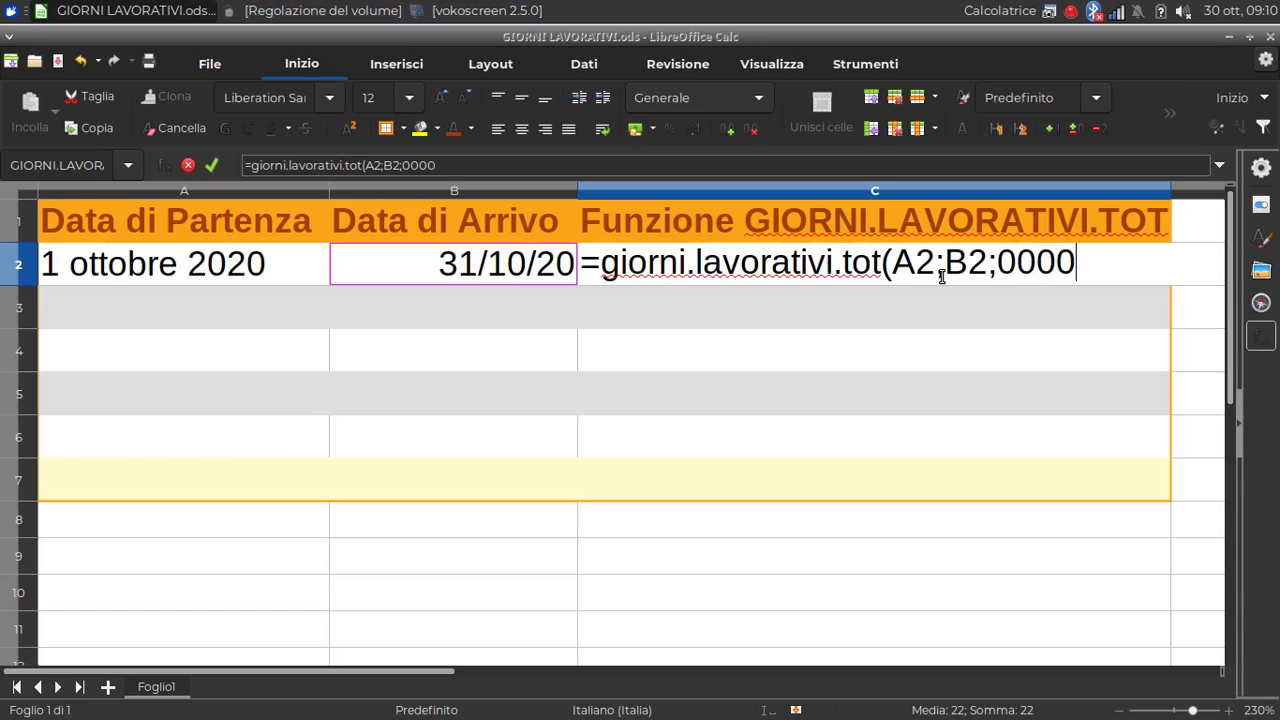
text(0)
text(11)
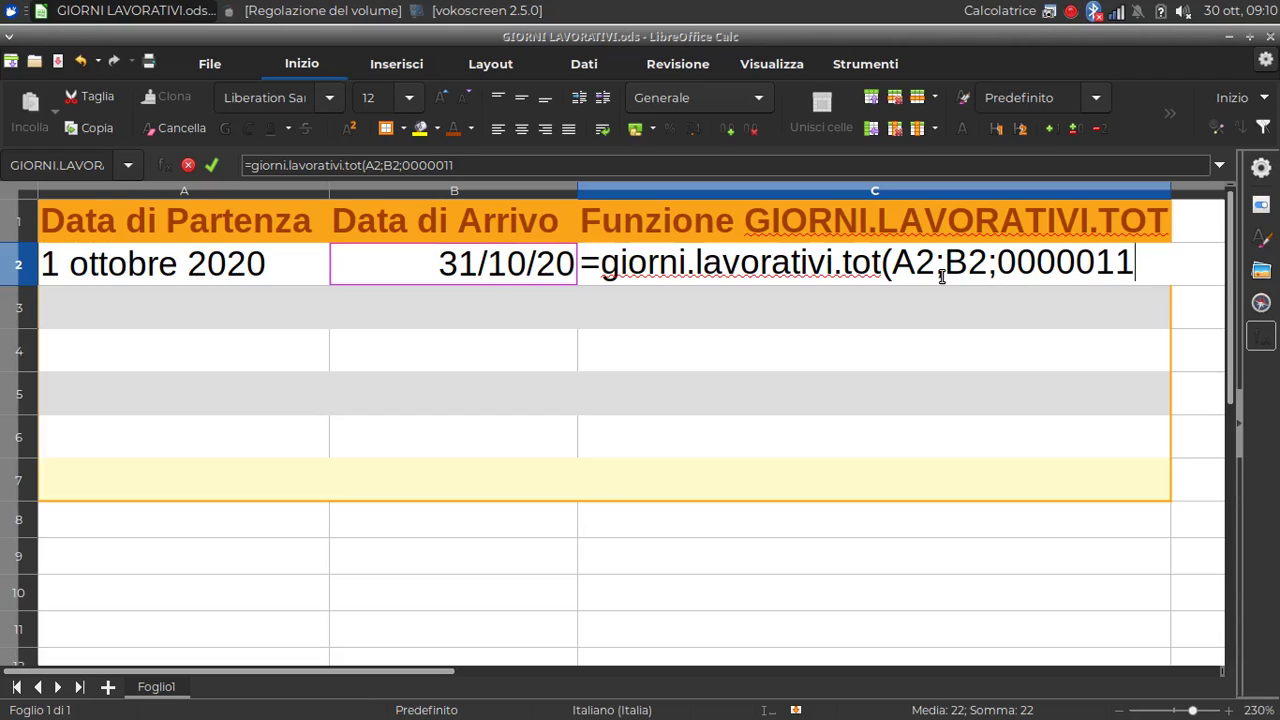
text())
key(Return)
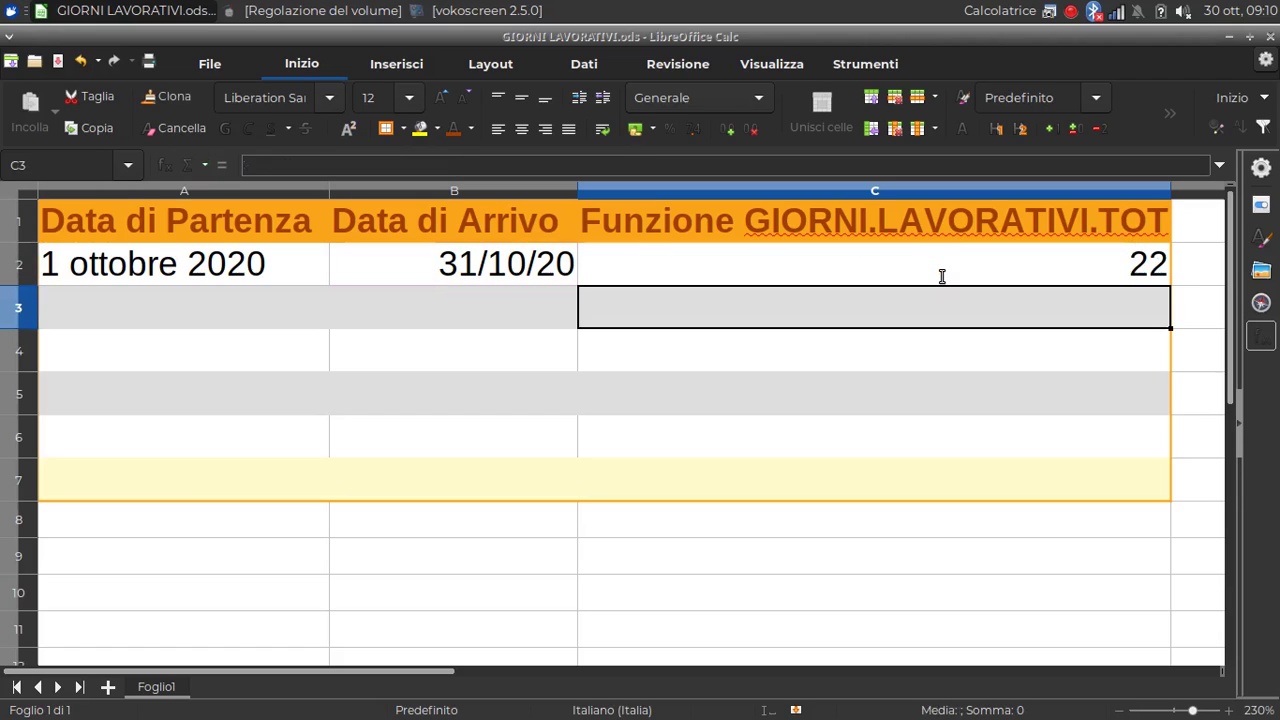
click(941, 276)
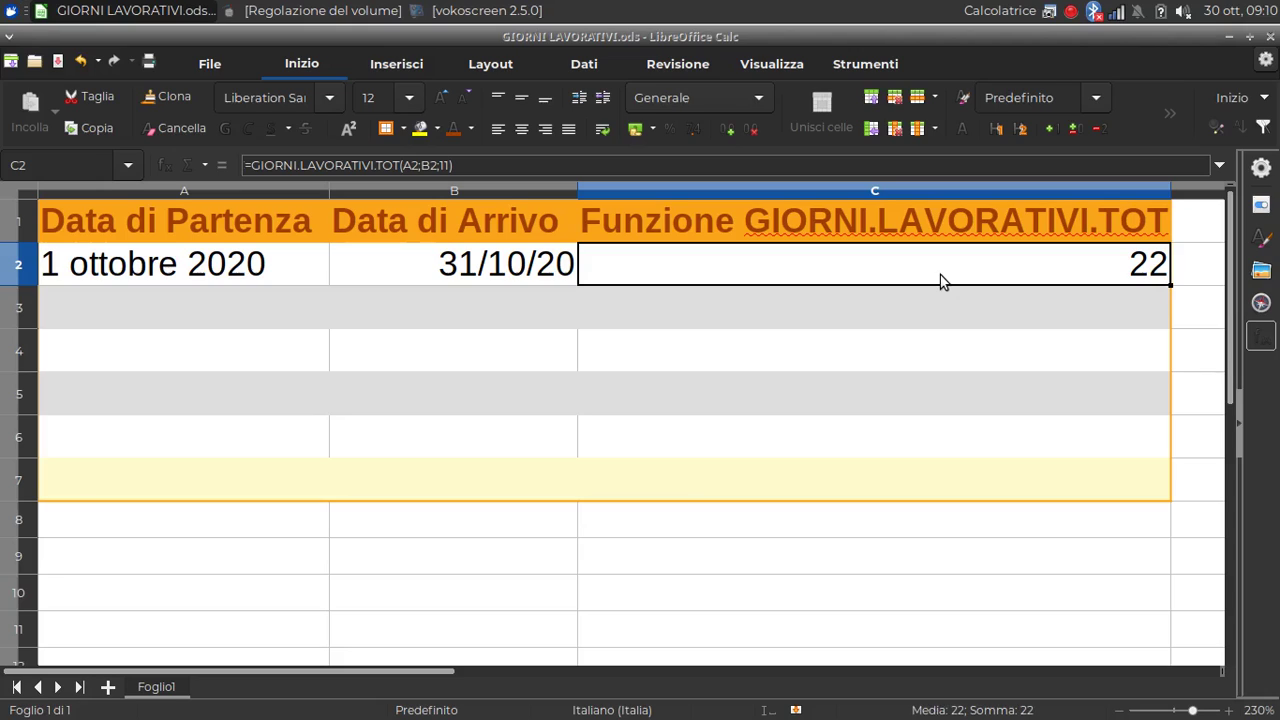